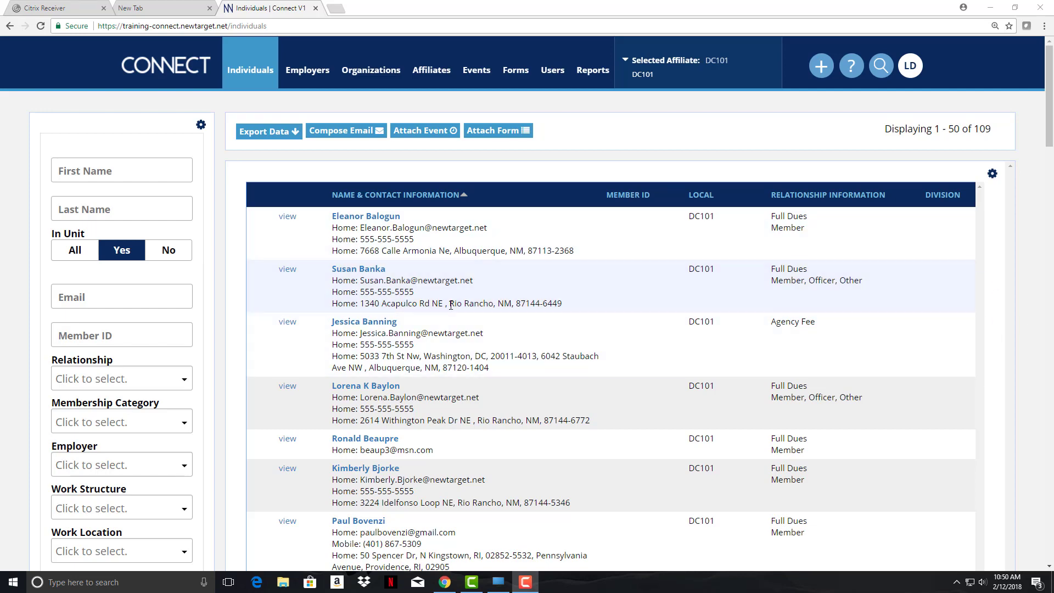
Open the Agency Fee member's record from the DC101 Individuals results table
{"action": "left_click", "coordinate": [375, 324]}
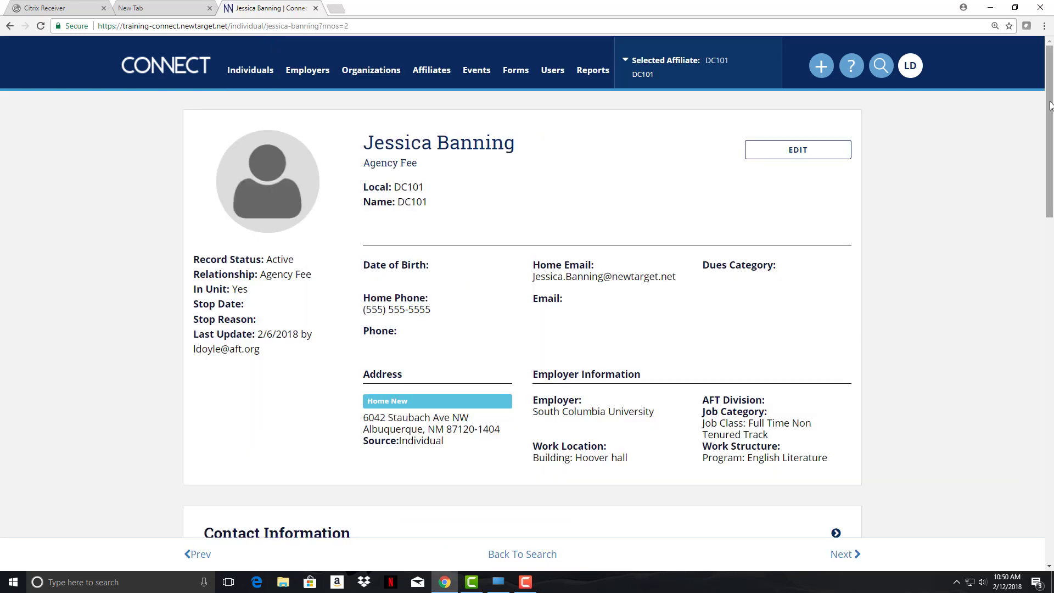
Scroll the member's profile down to the Employers panel
{"action": "left_click_drag", "start_coordinate": [1051, 109], "coordinate": [1052, 278]}
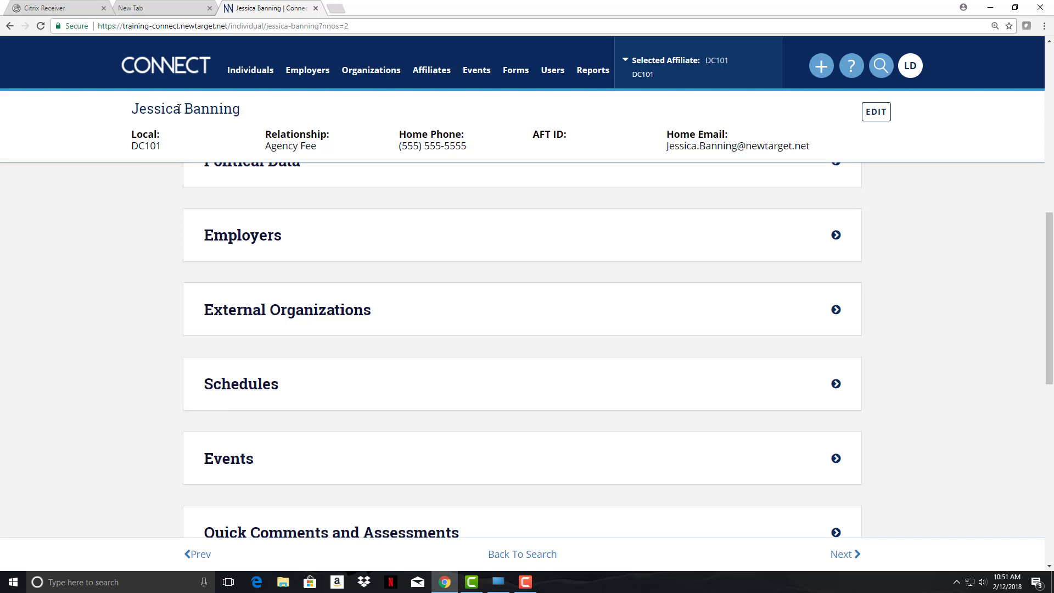
Expand Employers and edit the member's South Columbia University employment entry
{"action": "left_click", "coordinate": [233, 240]}
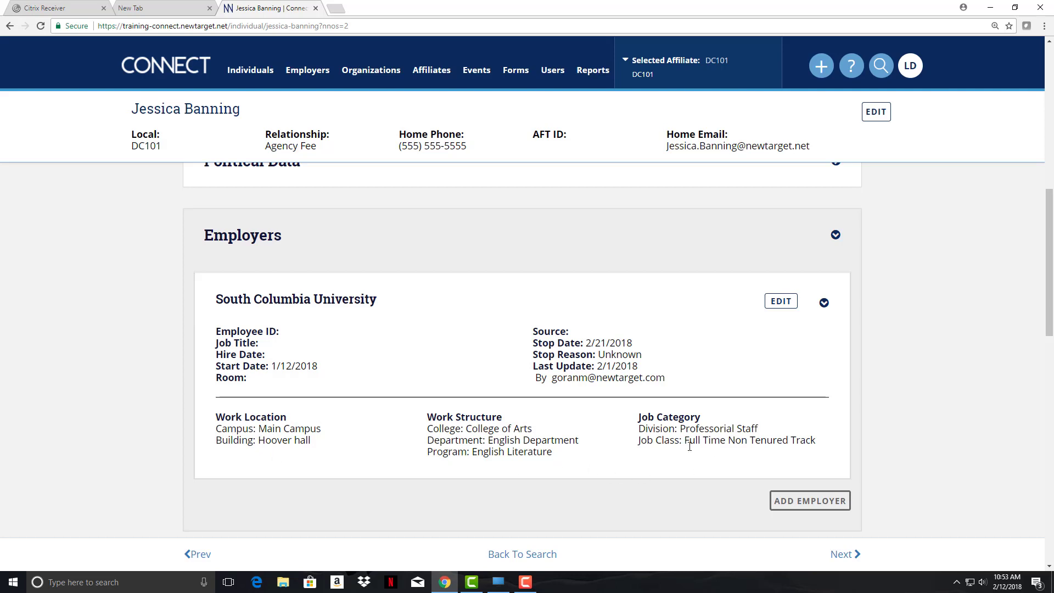
{"action": "left_click", "coordinate": [780, 301]}
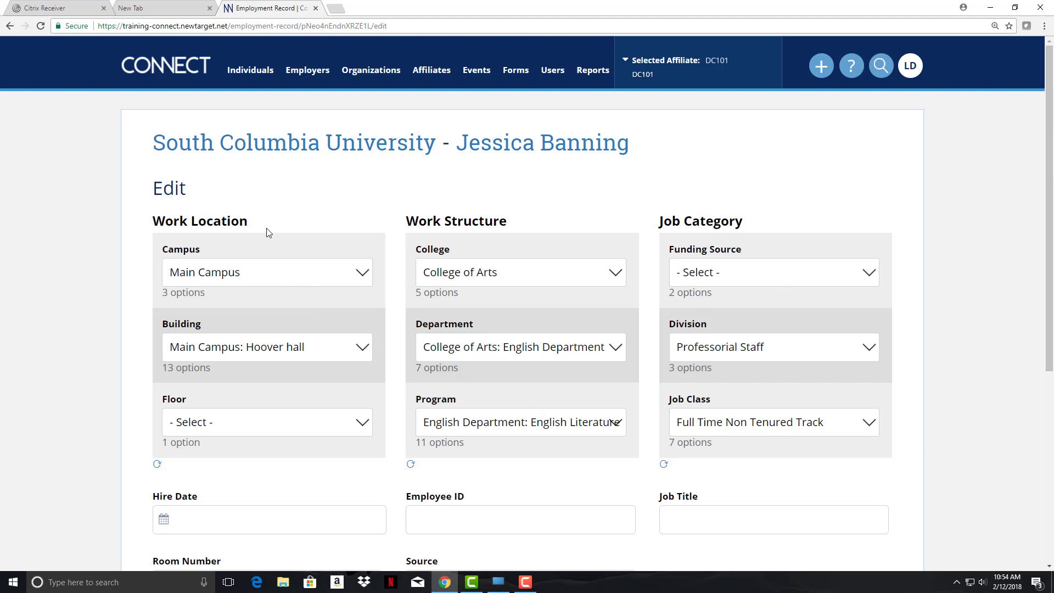
Set the employment to Harrisburgh Campus: Doyle Hall, Engineering: Structural program, IT Media support job class
{"action": "left_click", "coordinate": [249, 351]}
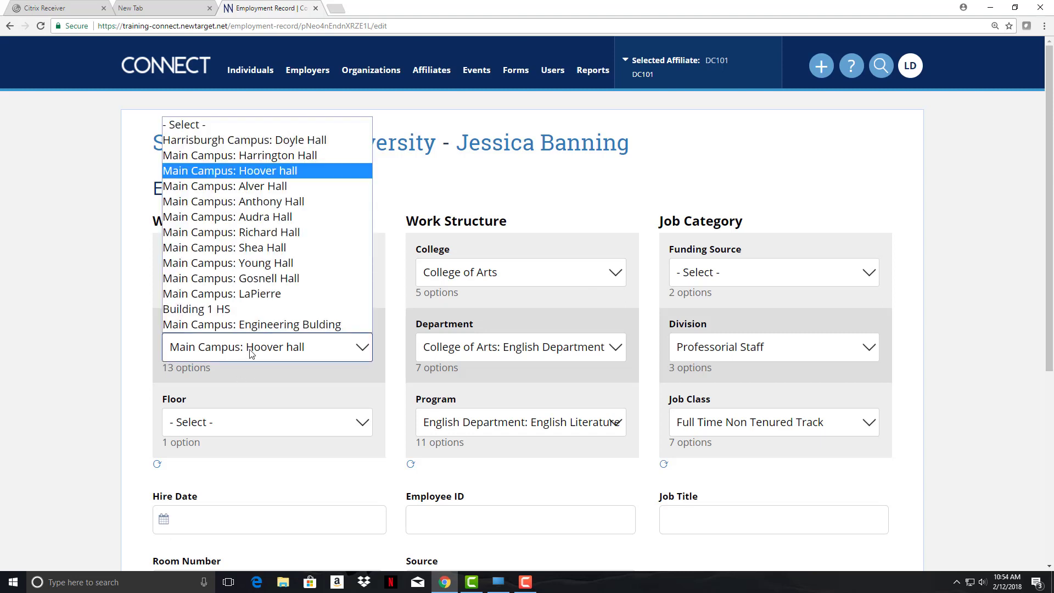
{"action": "left_click", "coordinate": [327, 144]}
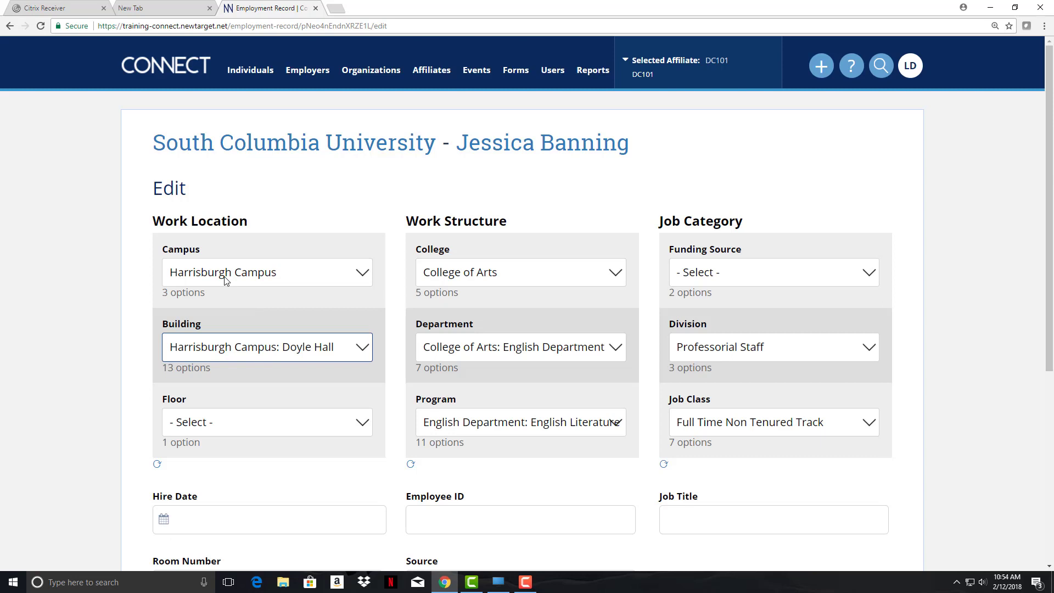
{"action": "left_click", "coordinate": [545, 426]}
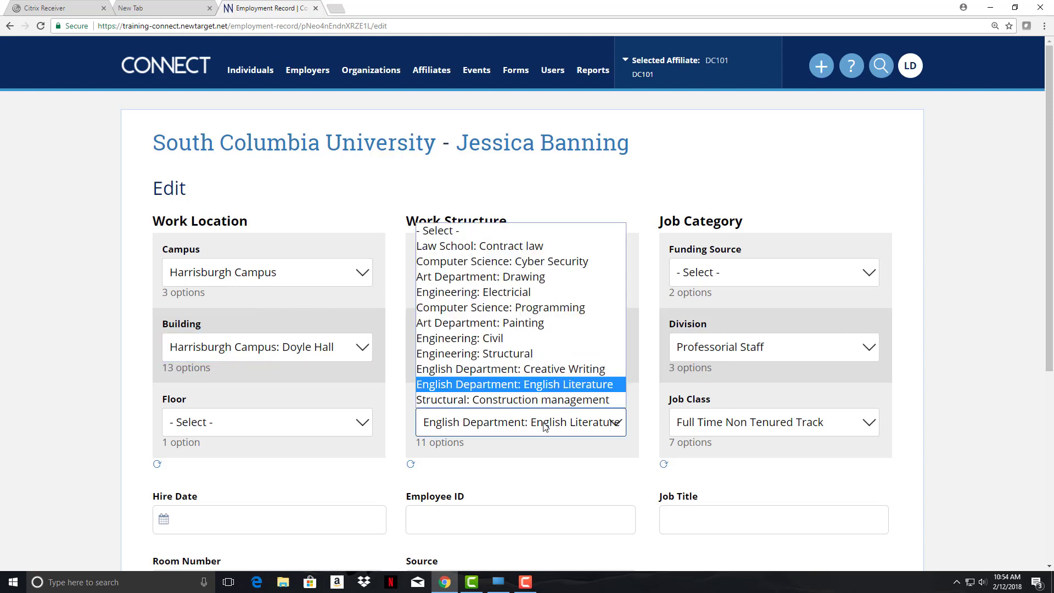
{"action": "left_click", "coordinate": [523, 355]}
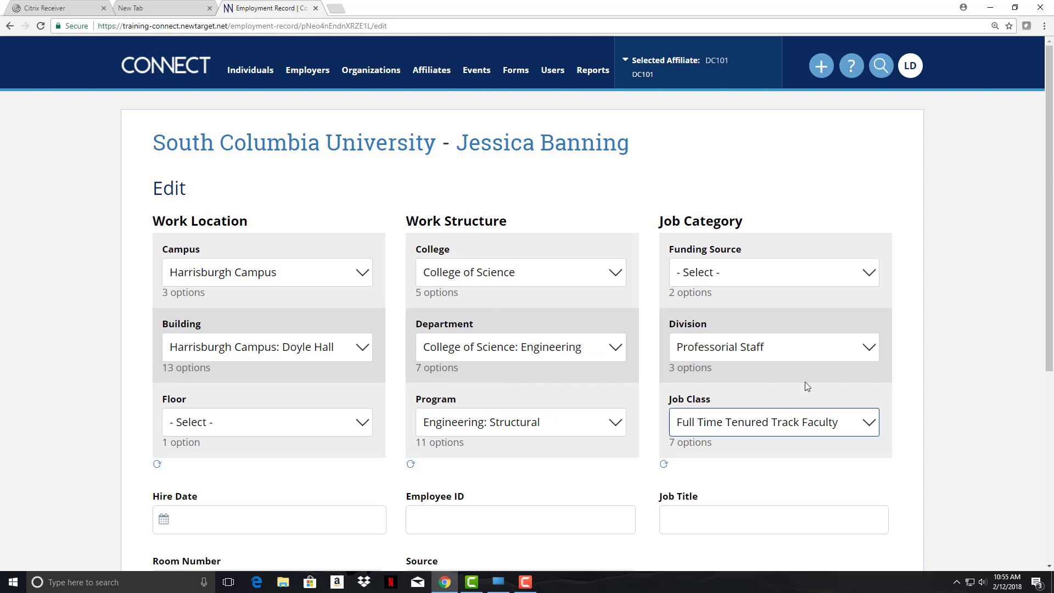
{"action": "left_click", "coordinate": [750, 430]}
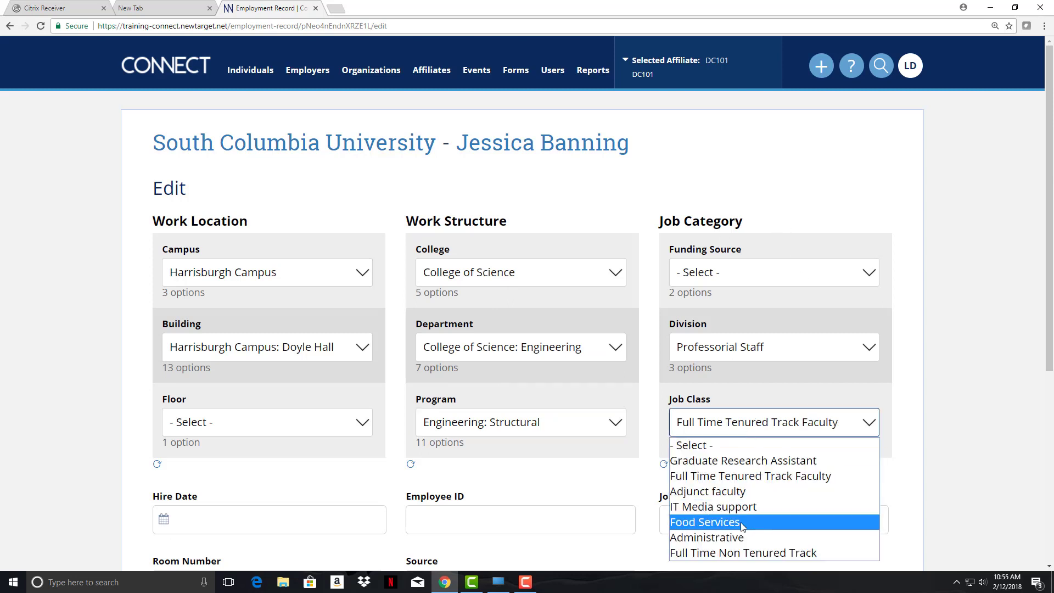
{"action": "left_click", "coordinate": [752, 506]}
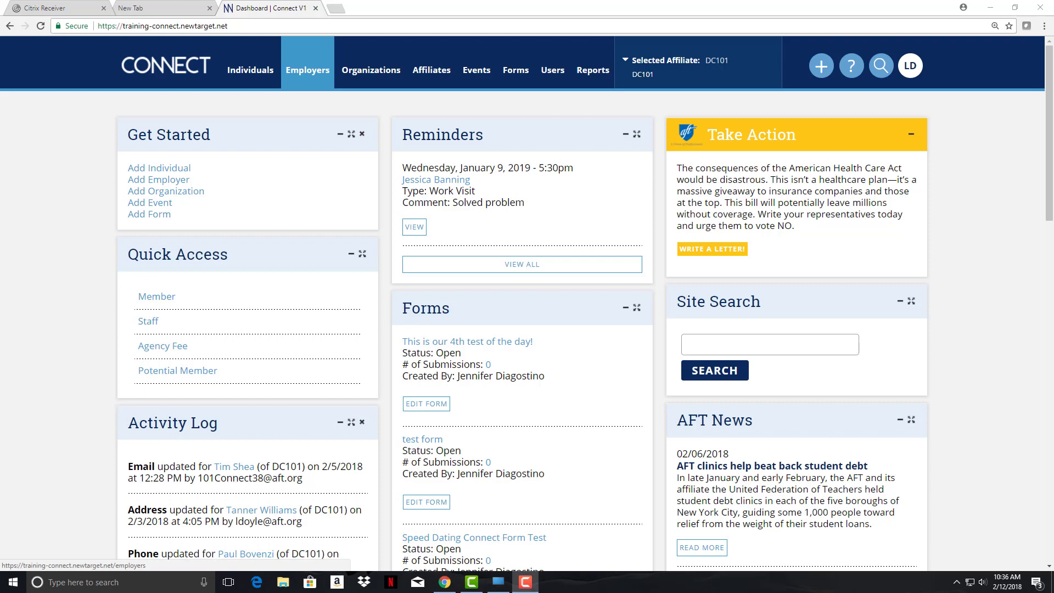
Go to the Employers list for affiliate DC101
{"action": "left_click", "coordinate": [308, 70]}
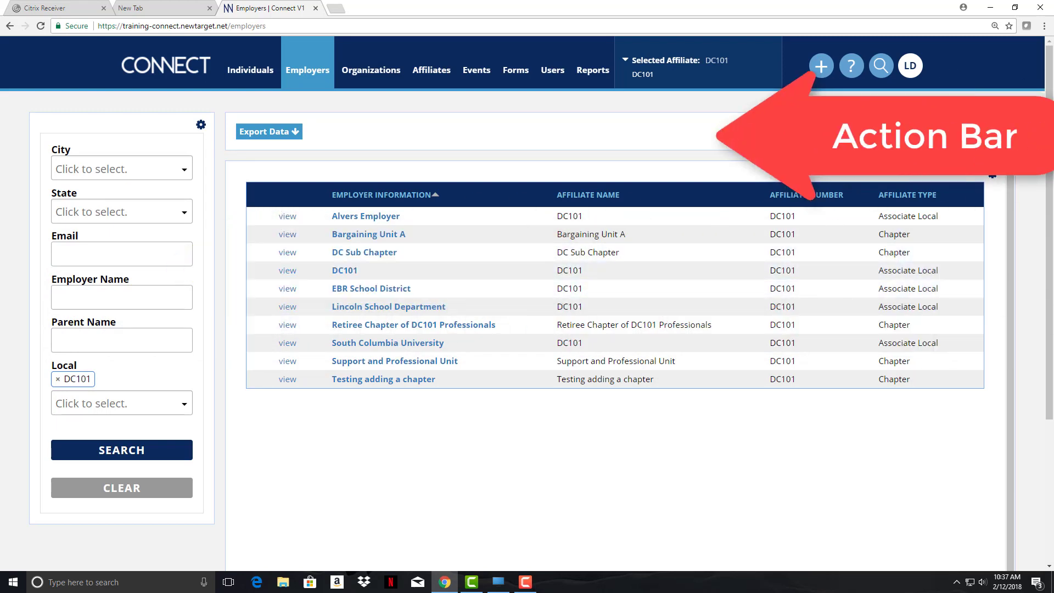
Open South Columbia University from the employers table
{"action": "mouse_move", "coordinate": [272, 135]}
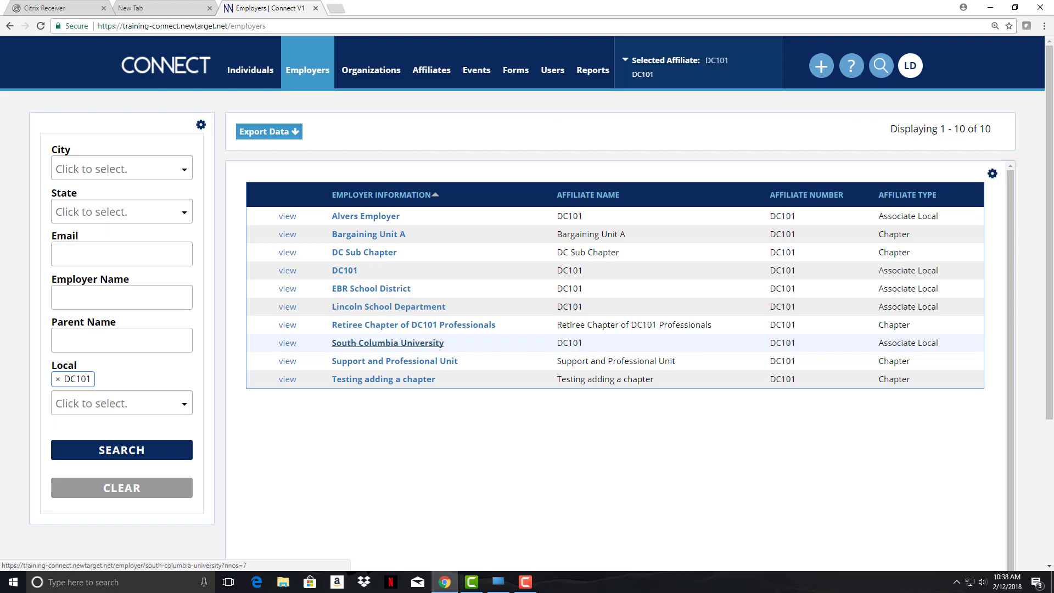
{"action": "left_click", "coordinate": [387, 343]}
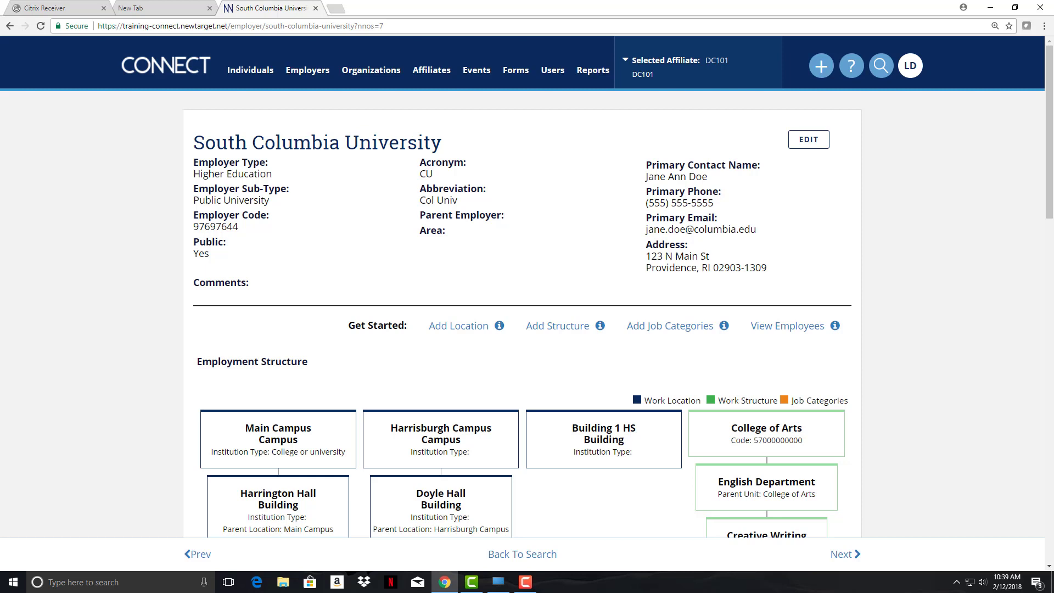
{"action": "scroll", "coordinate": [522, 330], "scroll_direction": "down", "scroll_amount": 2}
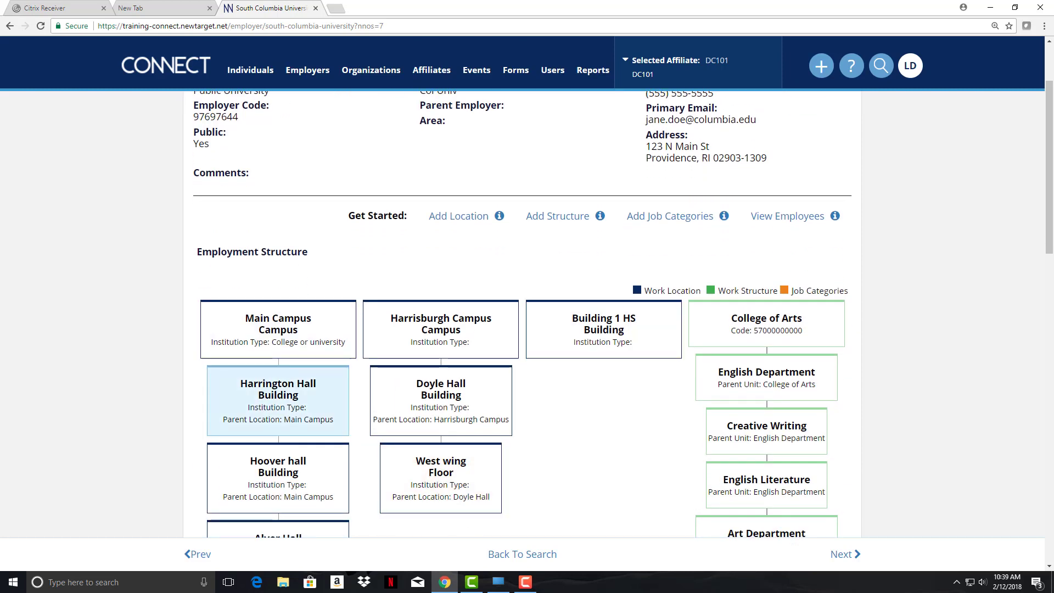
{"action": "scroll", "coordinate": [521, 330], "scroll_direction": "down", "scroll_amount": 2}
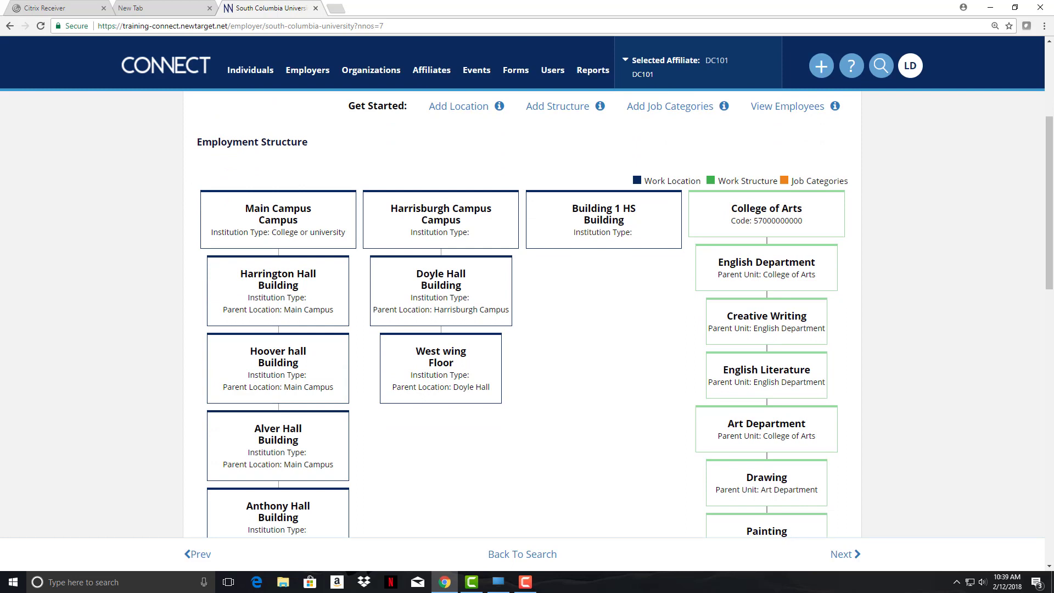
{"action": "scroll", "coordinate": [604, 384], "scroll_direction": "up", "scroll_amount": 3}
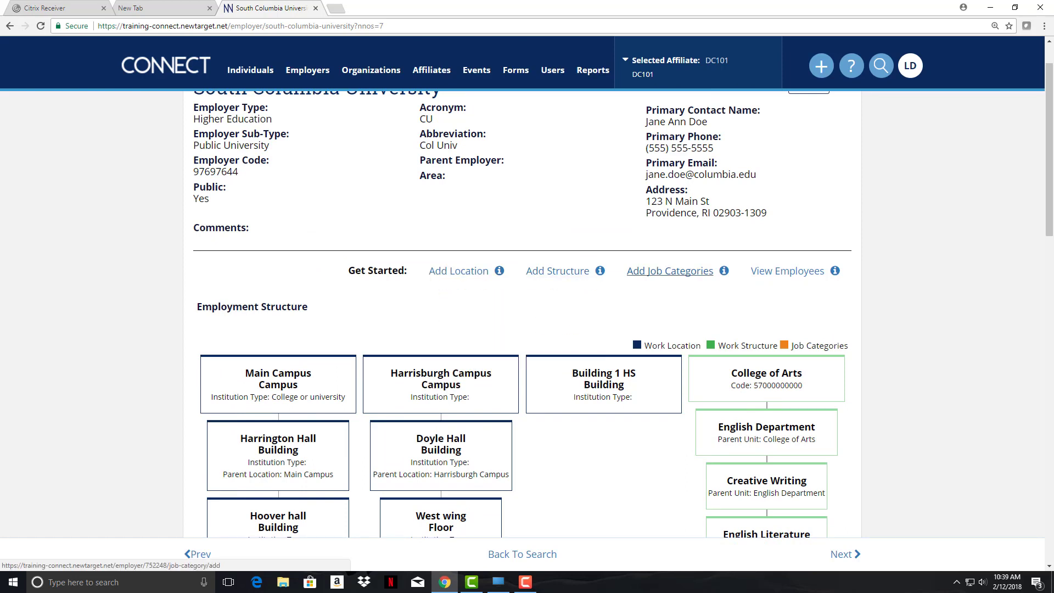
{"action": "scroll", "coordinate": [522, 329], "scroll_direction": "up", "scroll_amount": 1}
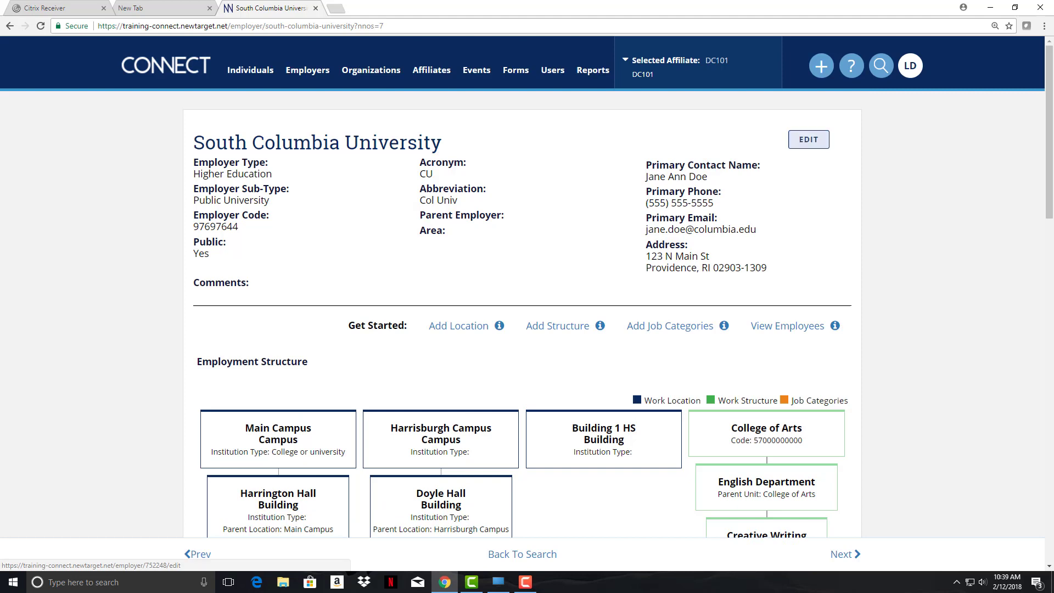
{"action": "scroll", "coordinate": [521, 313], "scroll_direction": "down", "scroll_amount": 10}
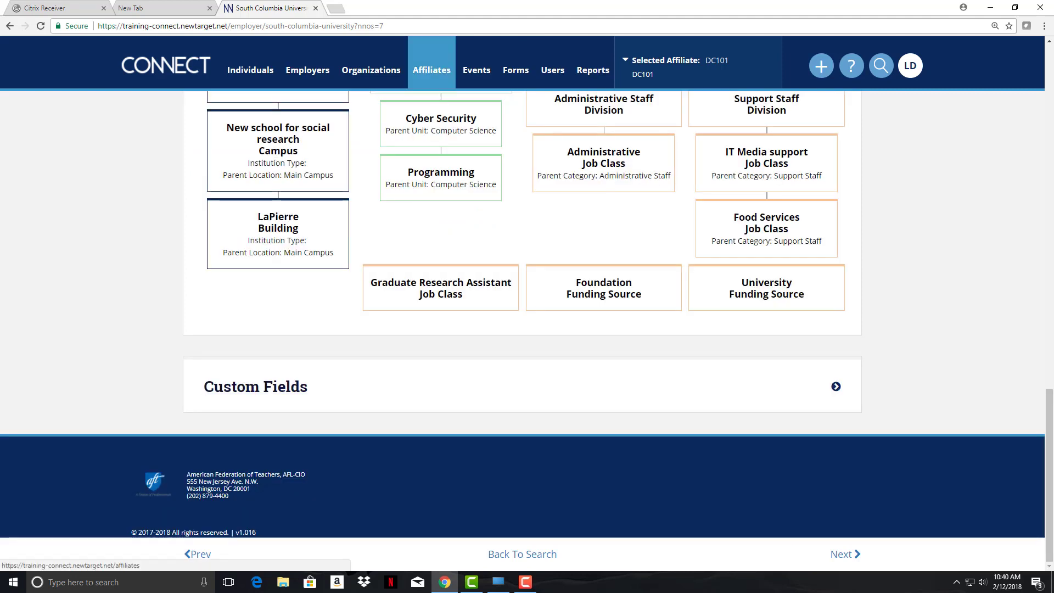
Answer Yes to Federal grant funds in Custom Fields, then open the employer details for editing
{"action": "left_click", "coordinate": [255, 386]}
{"action": "scroll", "coordinate": [256, 387], "scroll_direction": "down", "scroll_amount": 3}
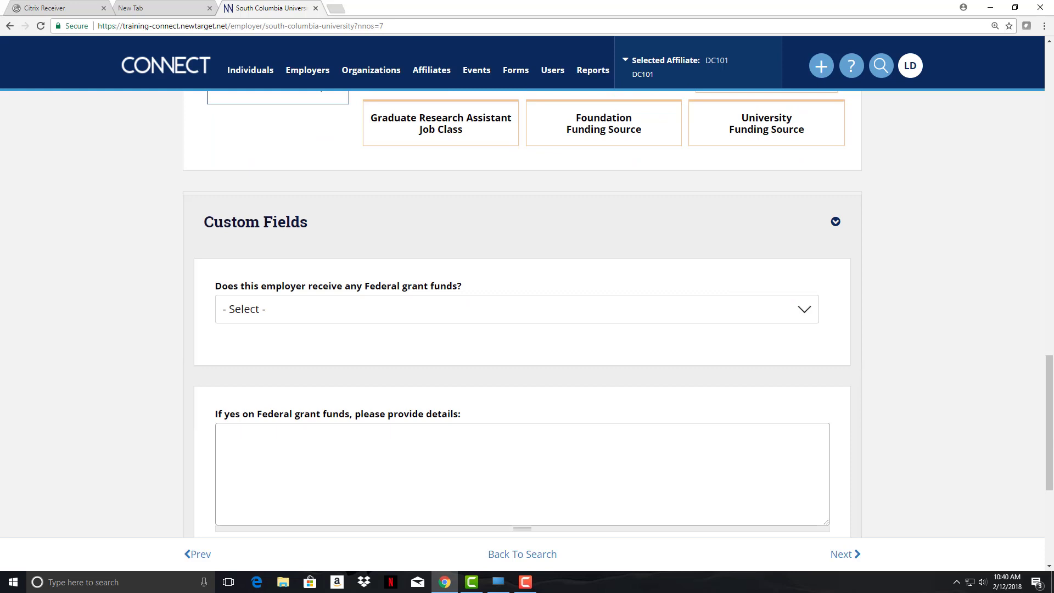
{"action": "left_click", "coordinate": [255, 309]}
{"action": "left_click", "coordinate": [231, 347]}
{"action": "left_click", "coordinate": [255, 444]}
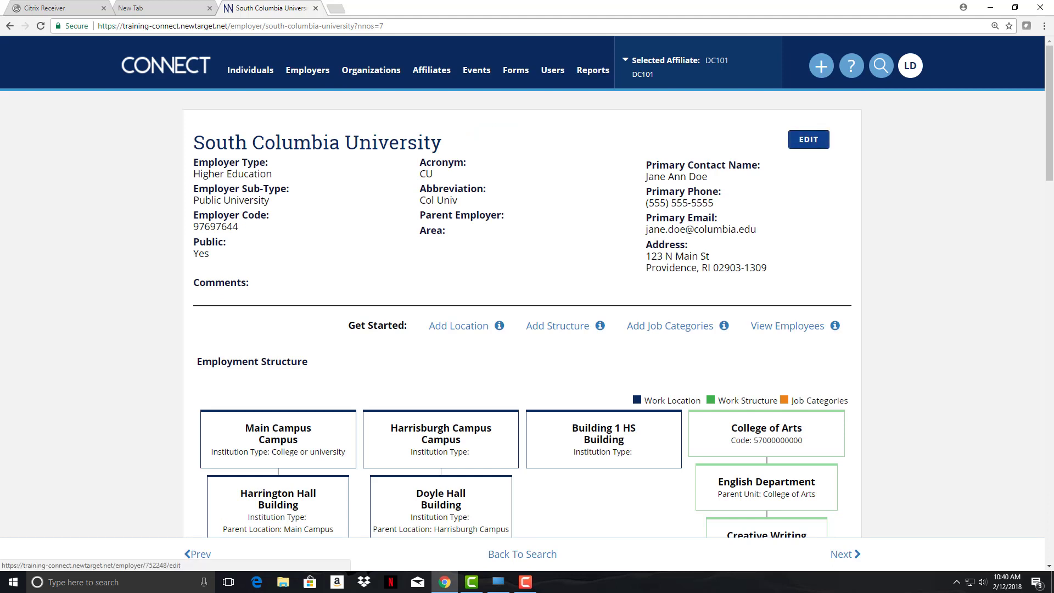
{"action": "left_click", "coordinate": [808, 139]}
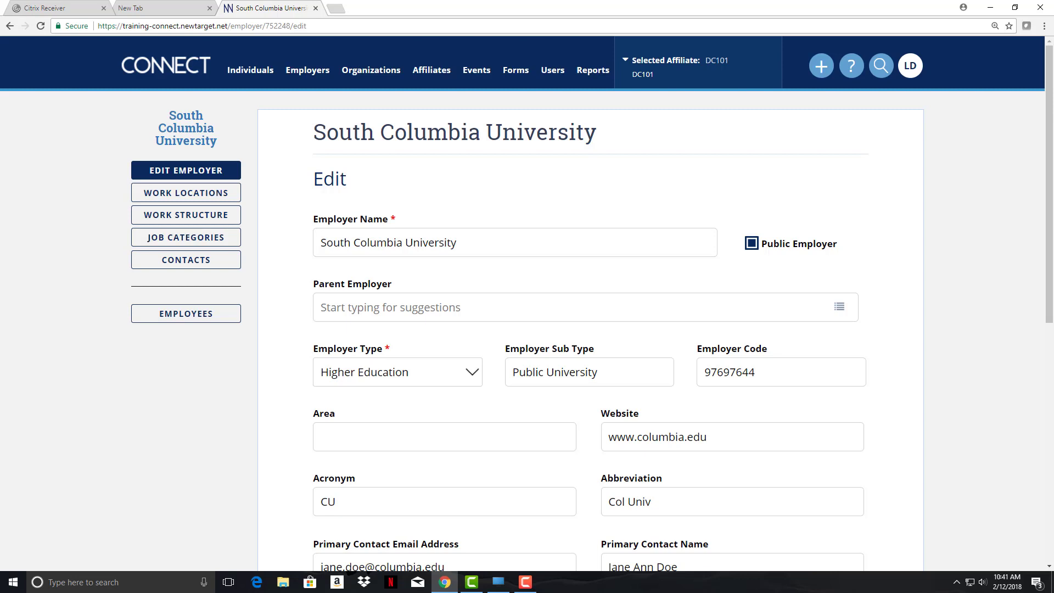
{"action": "scroll", "coordinate": [590, 329], "scroll_direction": "down", "scroll_amount": 5}
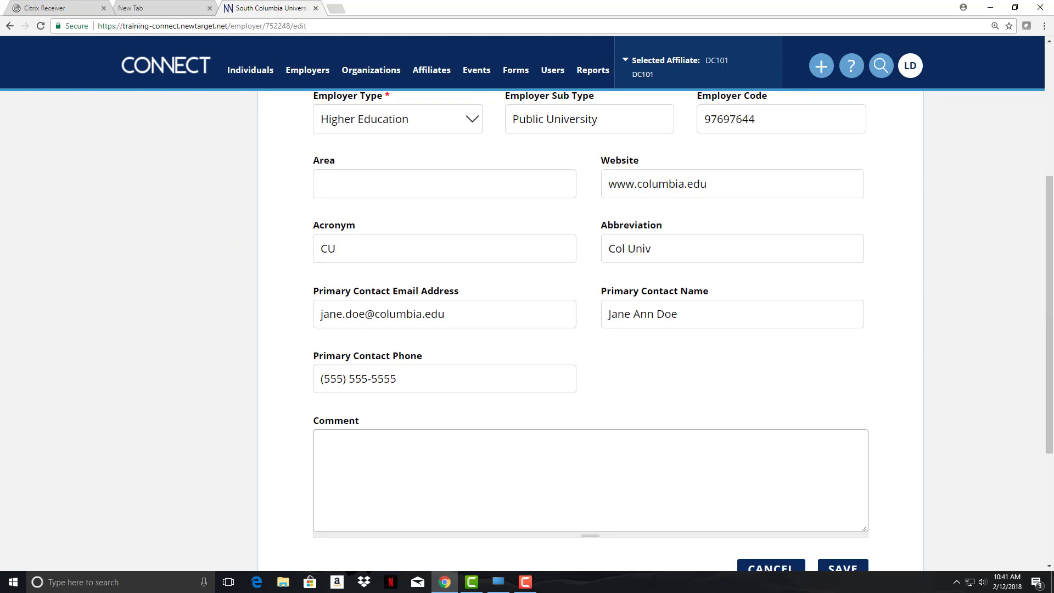
{"action": "scroll", "coordinate": [186, 192], "scroll_direction": "up", "scroll_amount": 5}
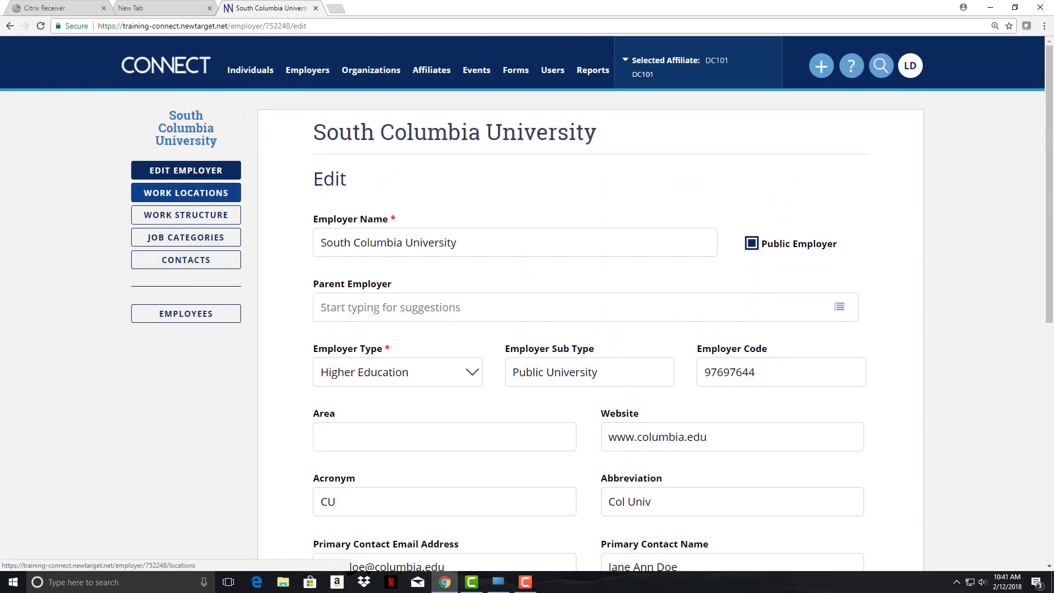
Show South Columbia University's Work Locations table and scroll through its entries
{"action": "left_click", "coordinate": [186, 193]}
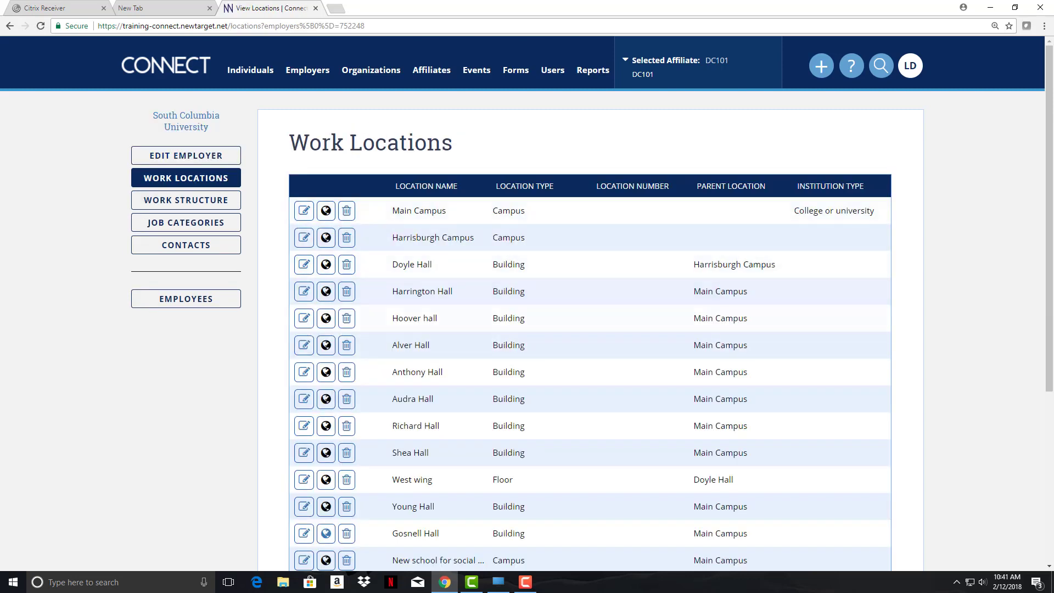
{"action": "scroll", "coordinate": [527, 329], "scroll_direction": "down", "scroll_amount": 2}
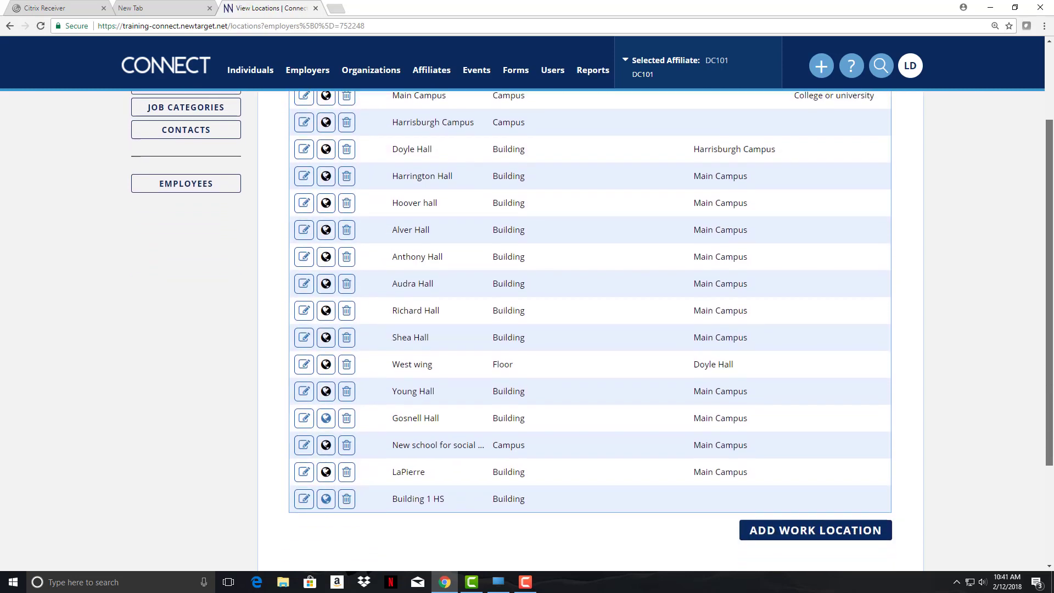
{"action": "scroll", "coordinate": [590, 329], "scroll_direction": "up", "scroll_amount": 1}
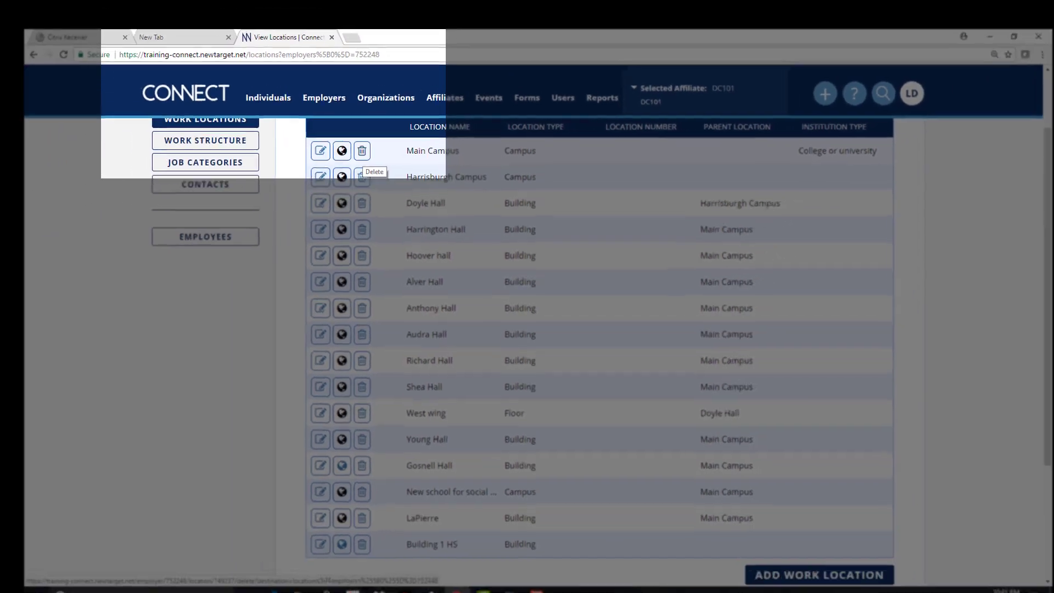
{"action": "left_click_drag", "start_coordinate": [1018, 307], "coordinate": [1018, 326]}
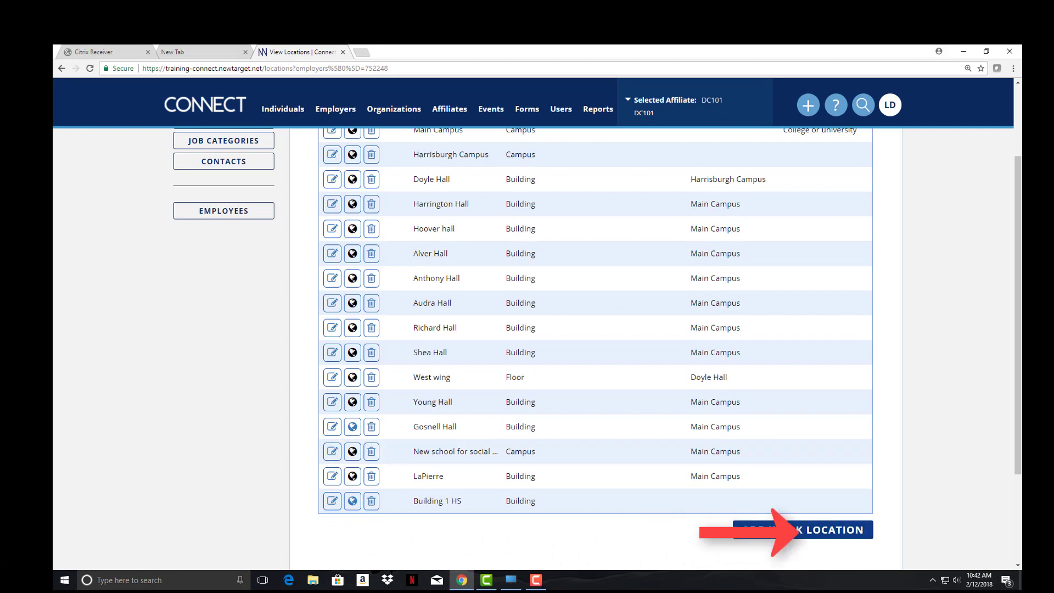
Start a new work location entry for South Columbia University
{"action": "left_click", "coordinate": [802, 530]}
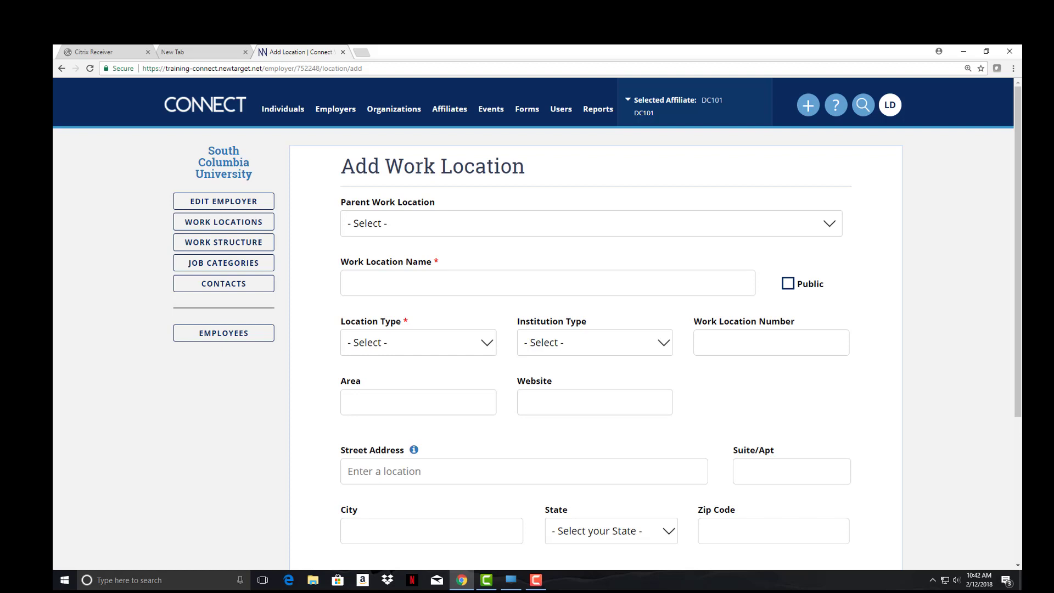
Add 'Engineering Bulding' as a Building-type work location under Main Campus and save it
{"action": "left_click", "coordinate": [591, 224]}
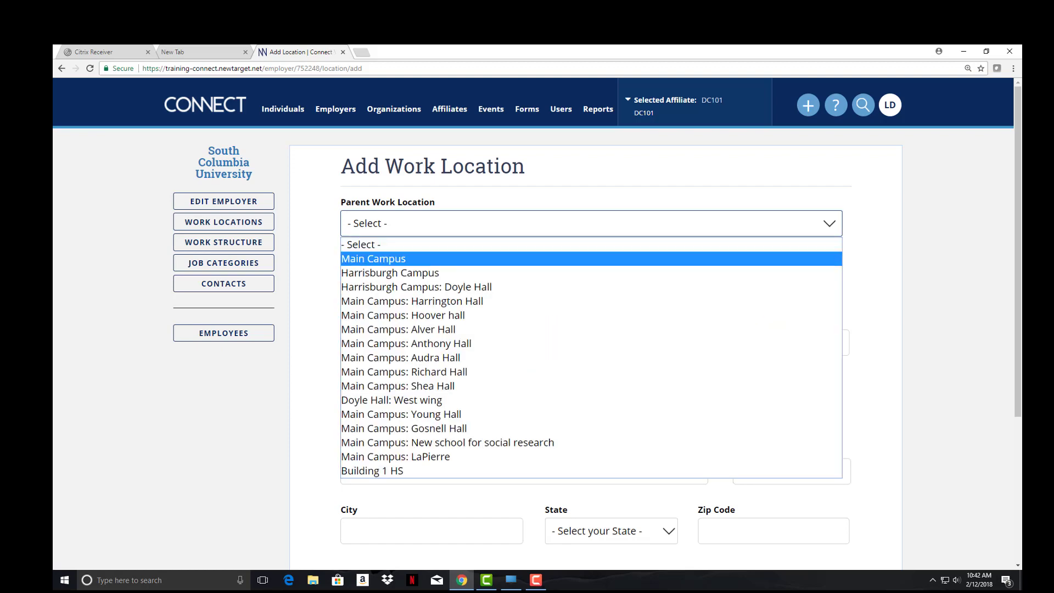
{"action": "left_click", "coordinate": [373, 259]}
{"action": "left_click", "coordinate": [547, 284]}
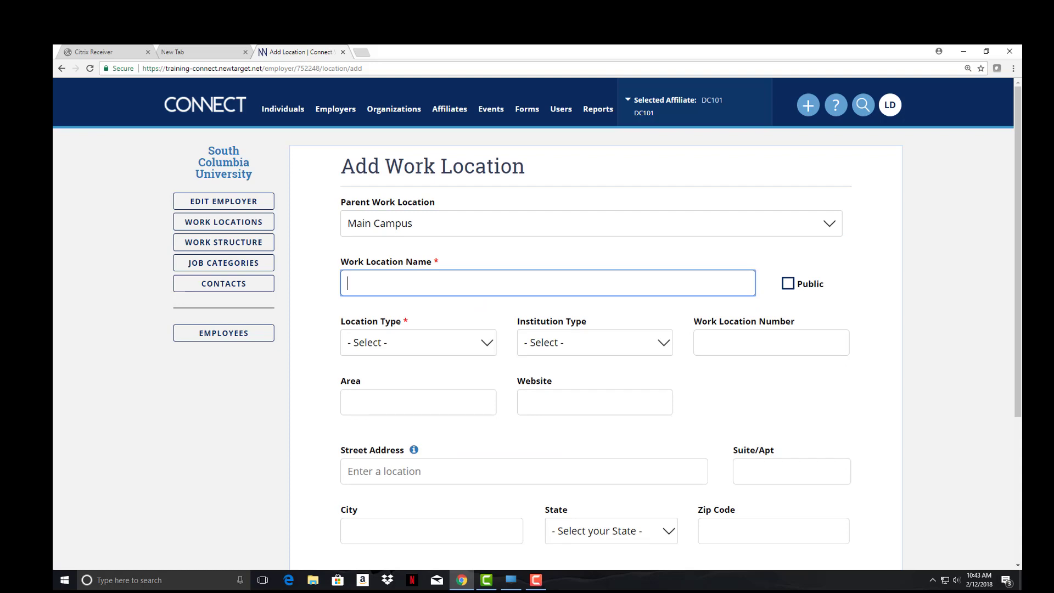
{"action": "type", "text": "Engineering Bulding"}
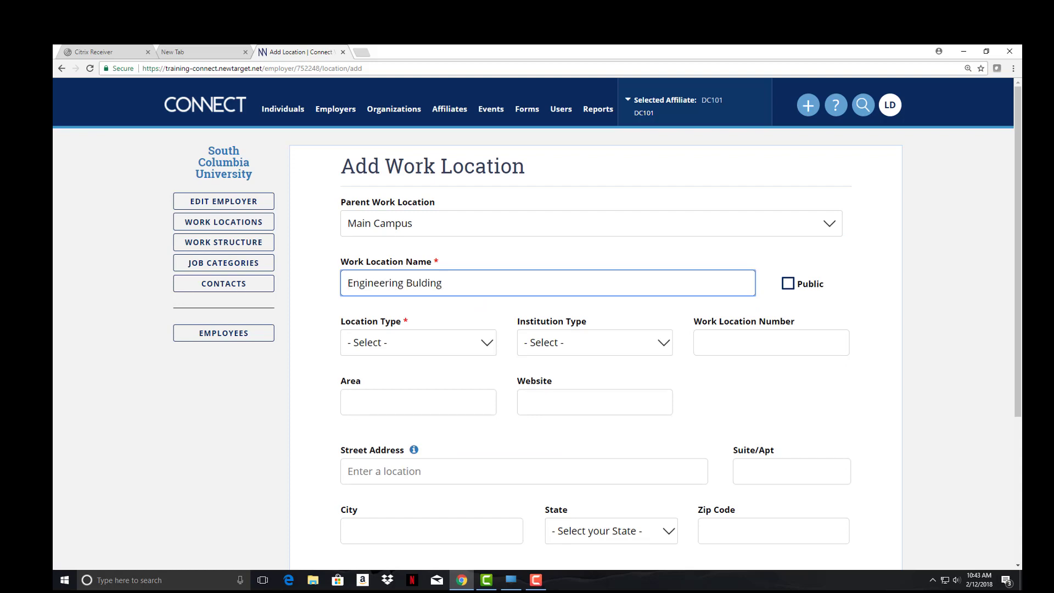
{"action": "left_click", "coordinate": [419, 343]}
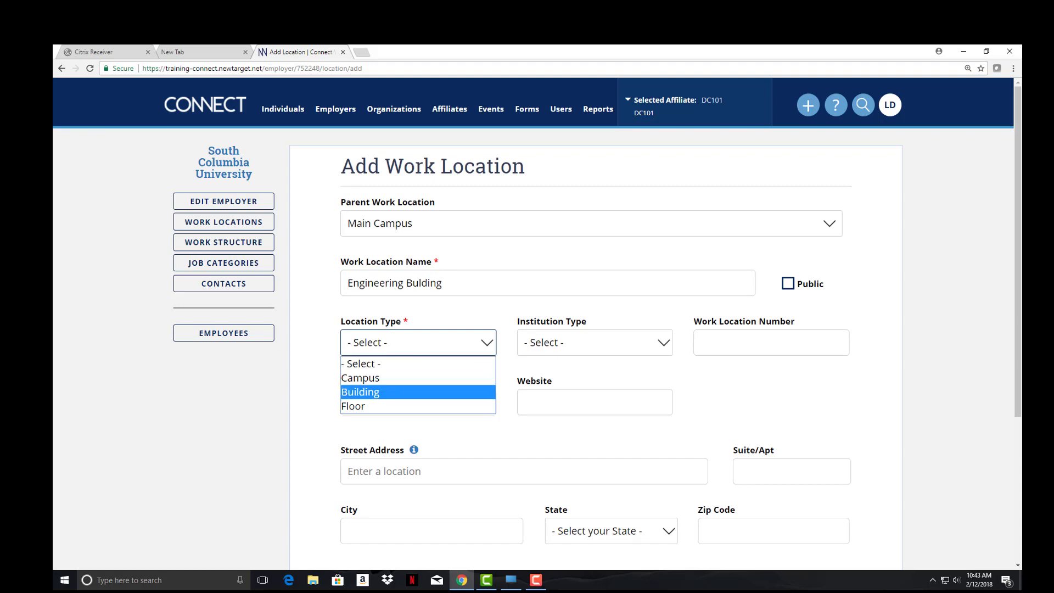
{"action": "key", "text": "Return"}
{"action": "scroll", "coordinate": [596, 340], "scroll_direction": "down", "scroll_amount": 1}
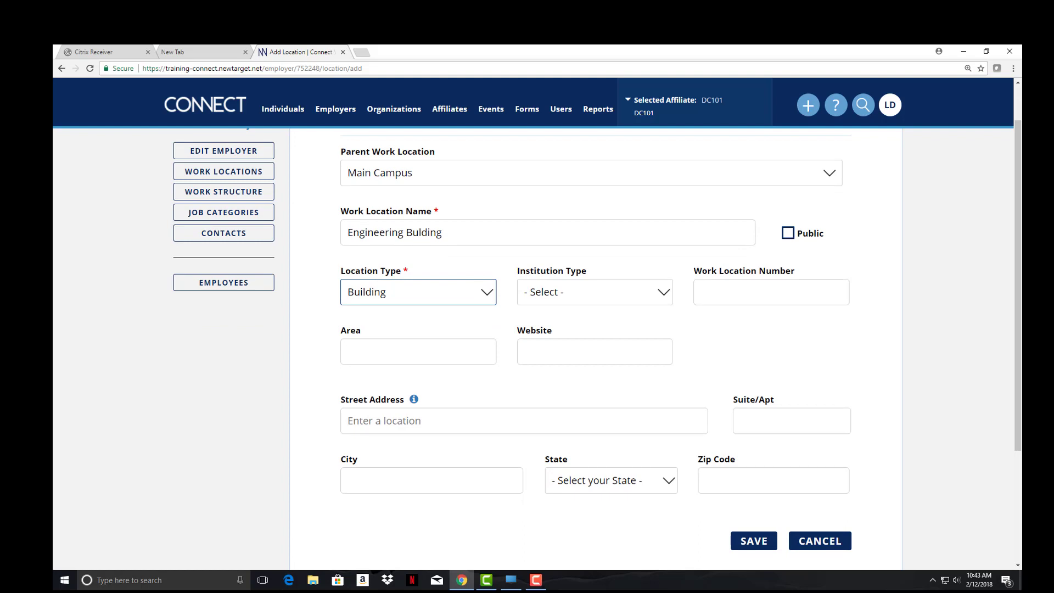
{"action": "key", "text": "Tab"}
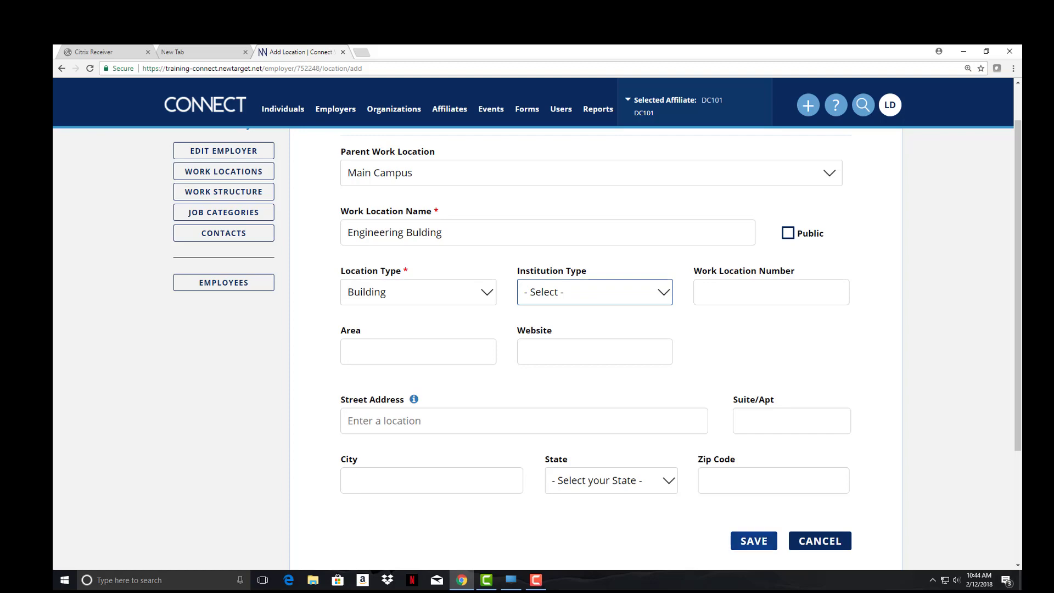
{"action": "left_click", "coordinate": [754, 540]}
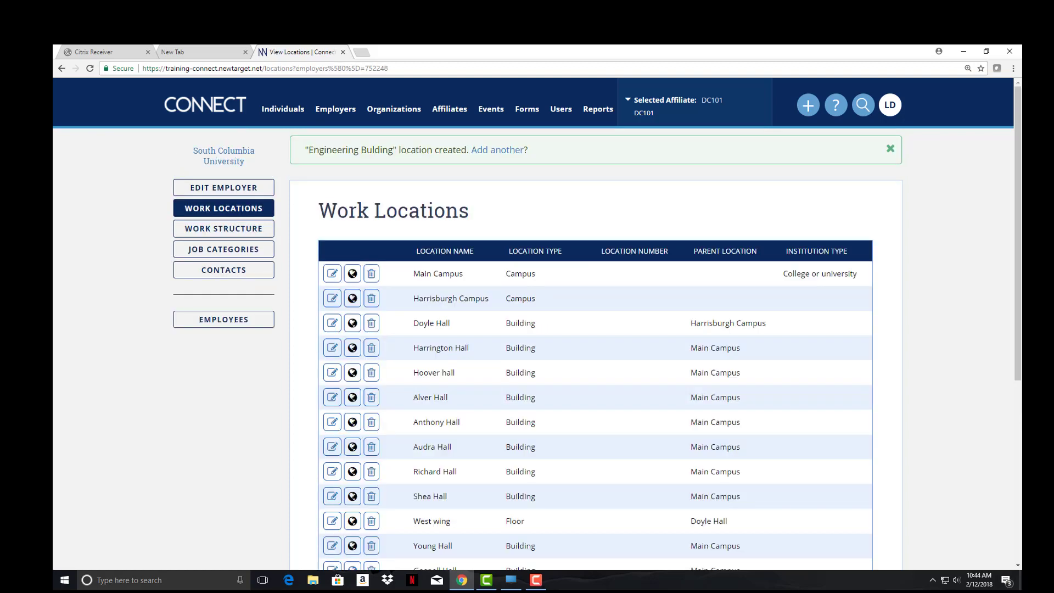
Show South Columbia University's work structure table and open the Add Structure form
{"action": "left_click", "coordinate": [223, 229]}
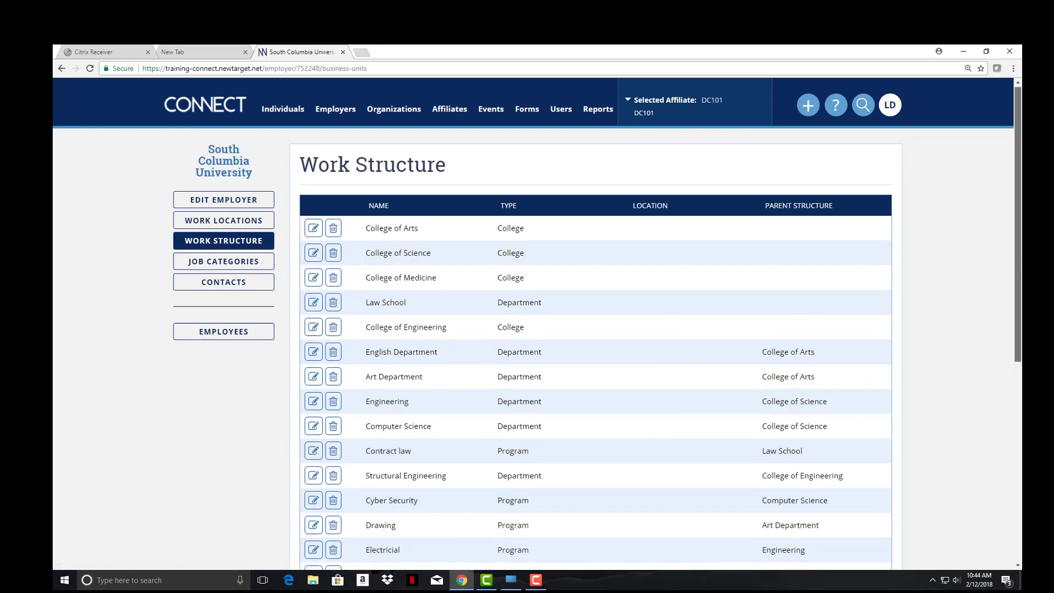
{"action": "scroll", "coordinate": [596, 351], "scroll_direction": "down", "scroll_amount": 3}
{"action": "scroll", "coordinate": [595, 352], "scroll_direction": "down", "scroll_amount": 2}
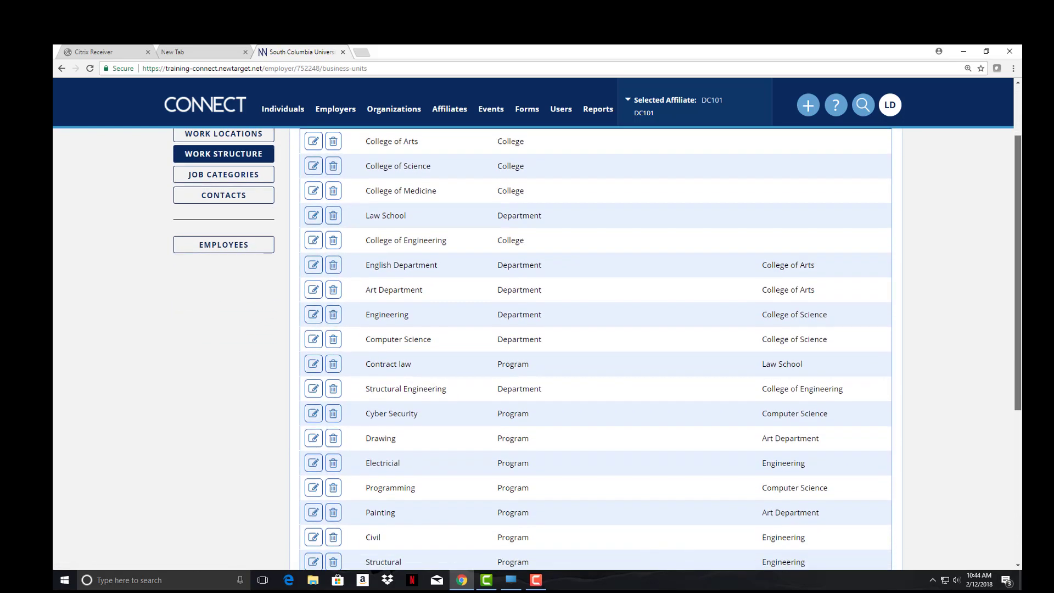
{"action": "scroll", "coordinate": [596, 351], "scroll_direction": "down", "scroll_amount": 4}
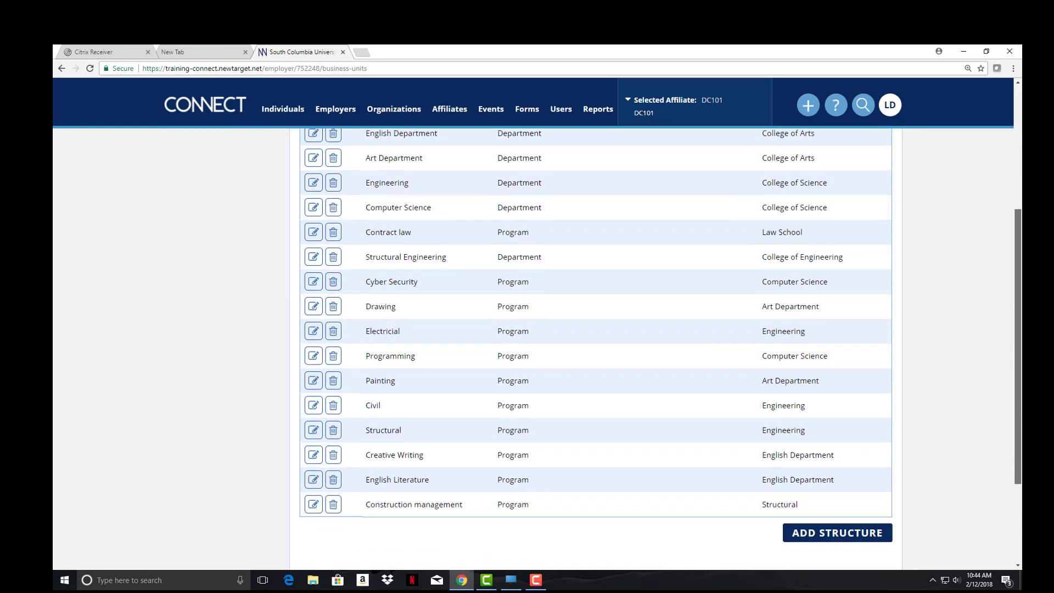
{"action": "scroll", "coordinate": [595, 351], "scroll_direction": "up", "scroll_amount": 3}
{"action": "scroll", "coordinate": [595, 351], "scroll_direction": "up", "scroll_amount": 2}
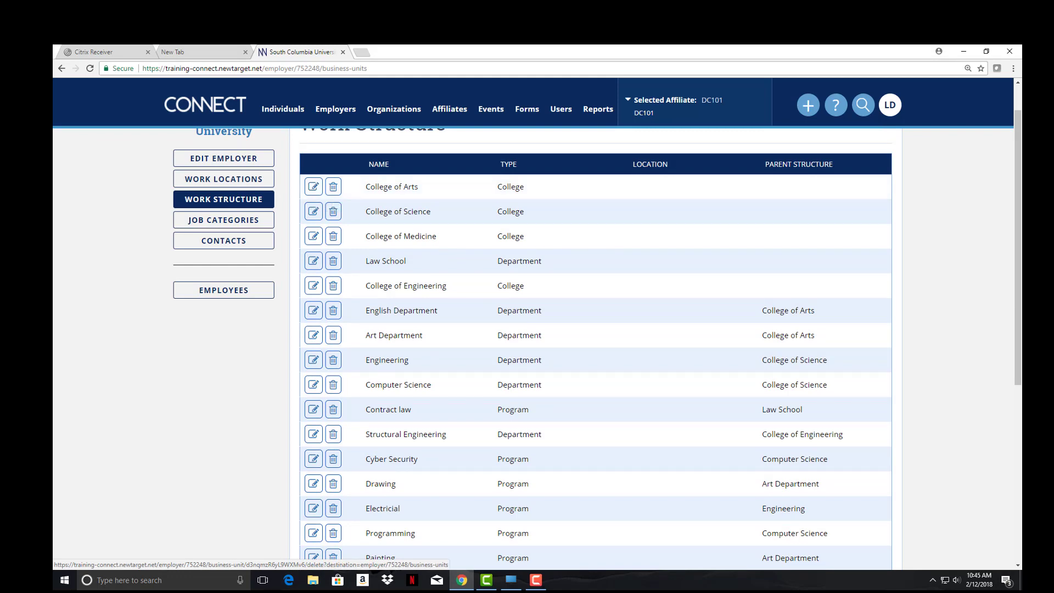
{"action": "scroll", "coordinate": [596, 349], "scroll_direction": "down", "scroll_amount": 3}
{"action": "left_click_drag", "start_coordinate": [1018, 330], "coordinate": [1017, 349]}
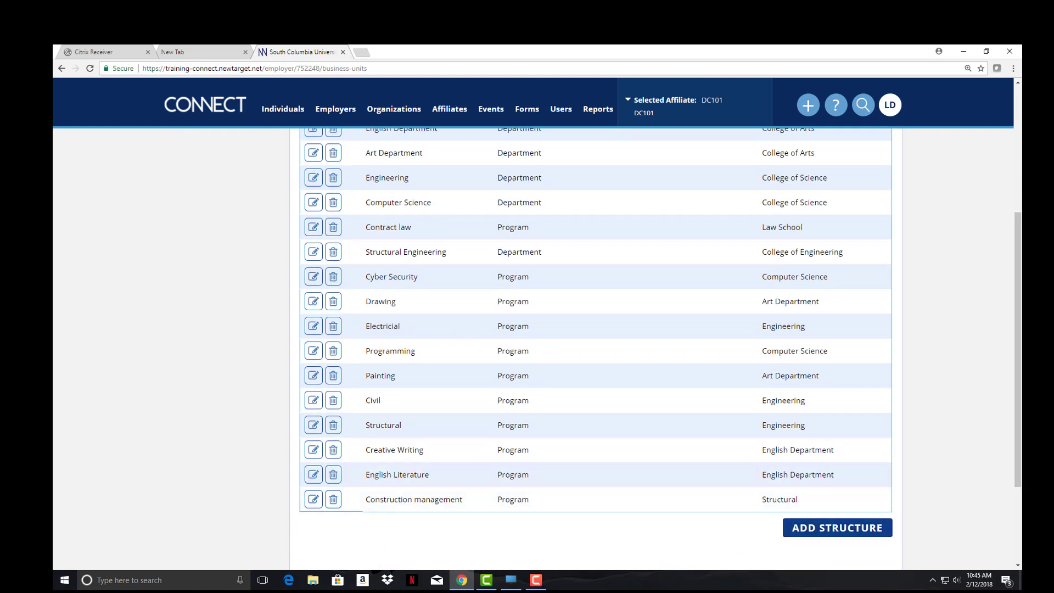
{"action": "left_click", "coordinate": [837, 527]}
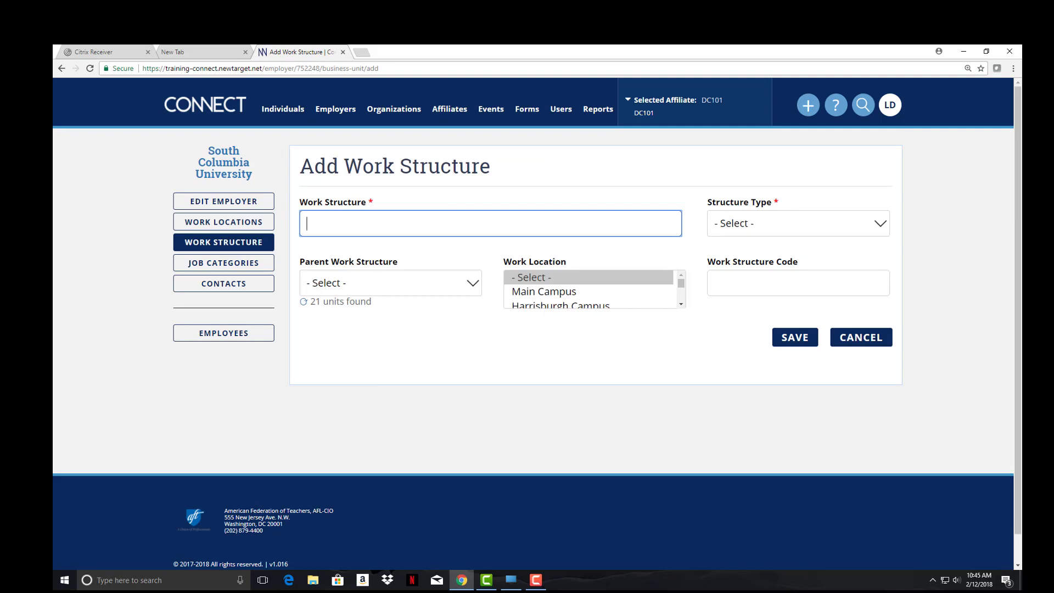
Save School of Business with structure type College, then start another new structure
{"action": "key", "text": "Tab"}
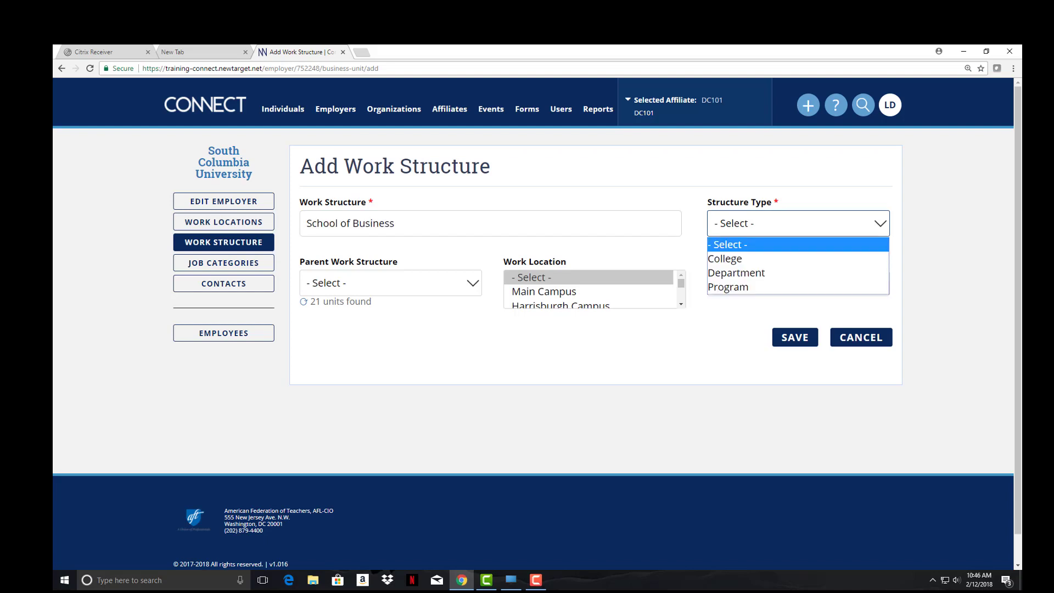
{"action": "key", "text": "Down"}
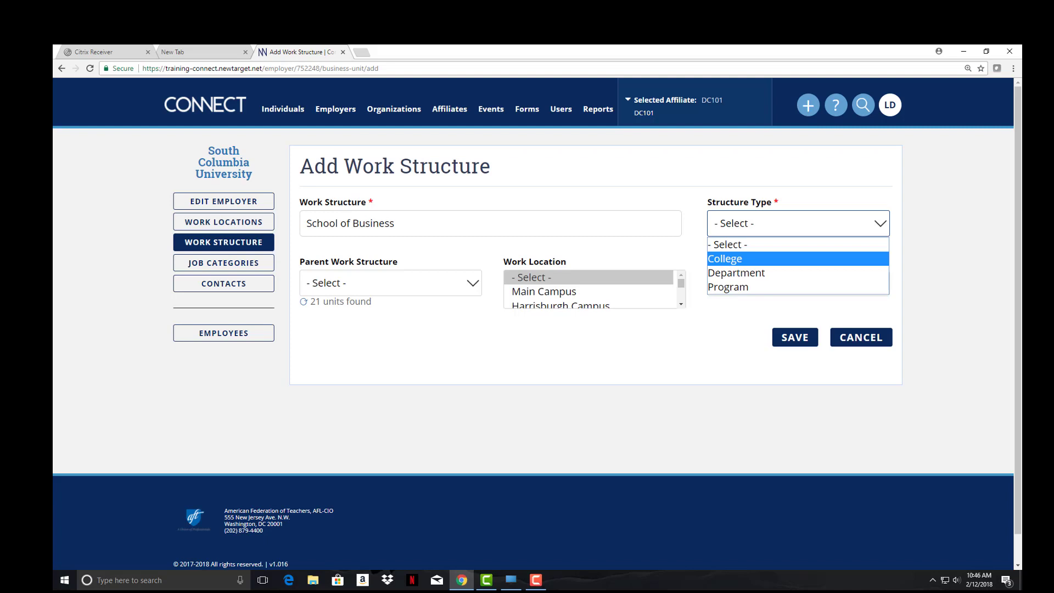
{"action": "key", "text": "Return"}
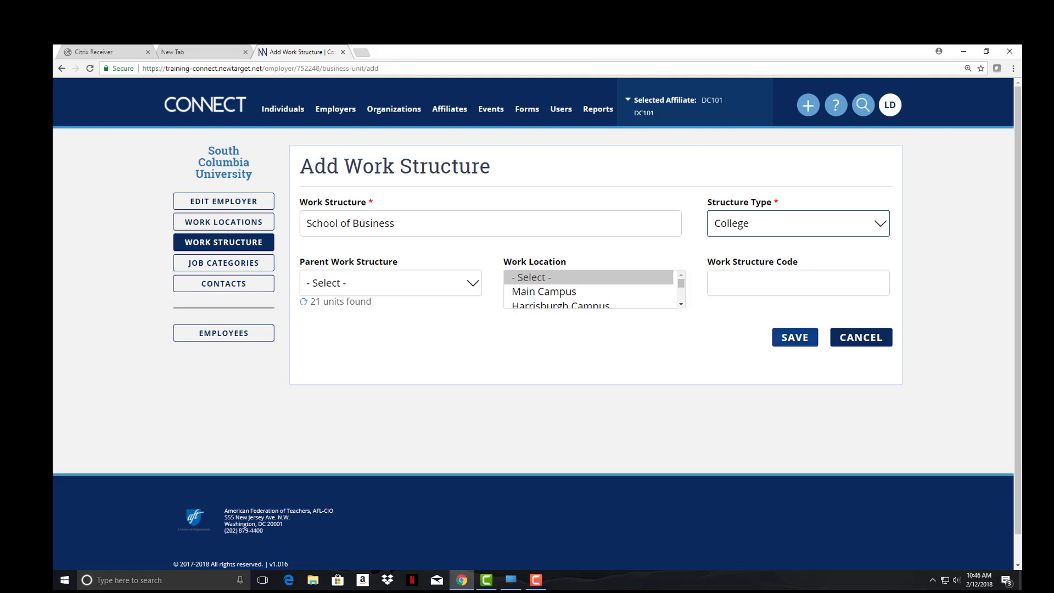
{"action": "left_click", "coordinate": [795, 337]}
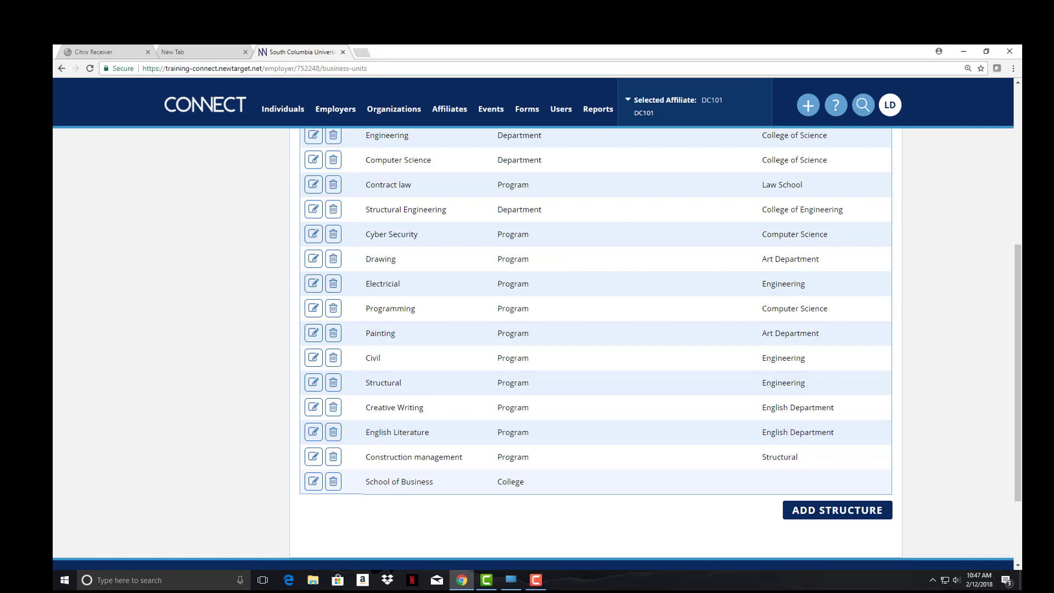
{"action": "scroll", "coordinate": [596, 308], "scroll_direction": "down", "scroll_amount": 2}
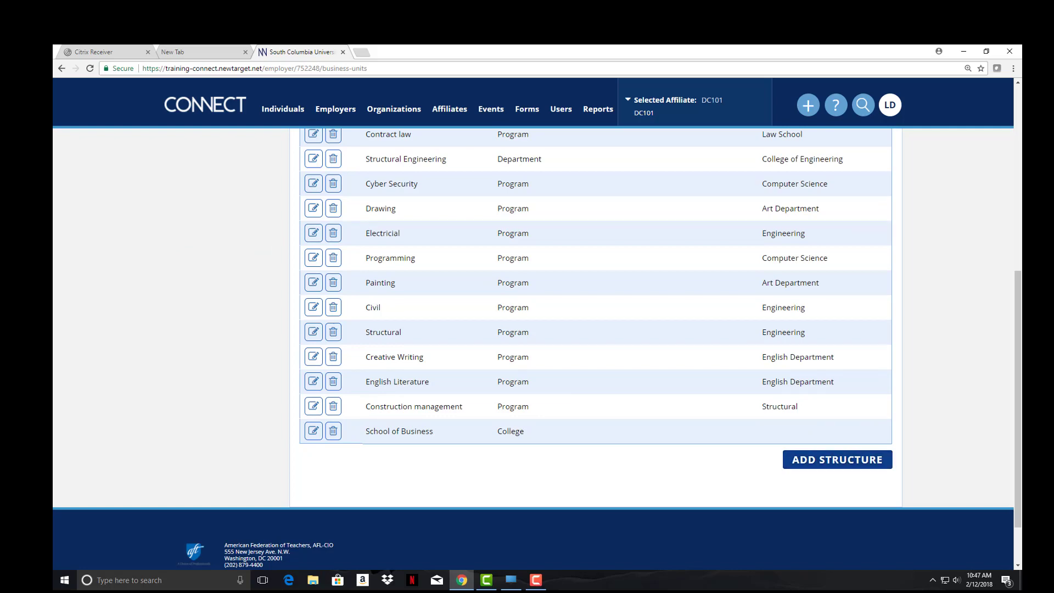
{"action": "left_click", "coordinate": [837, 459]}
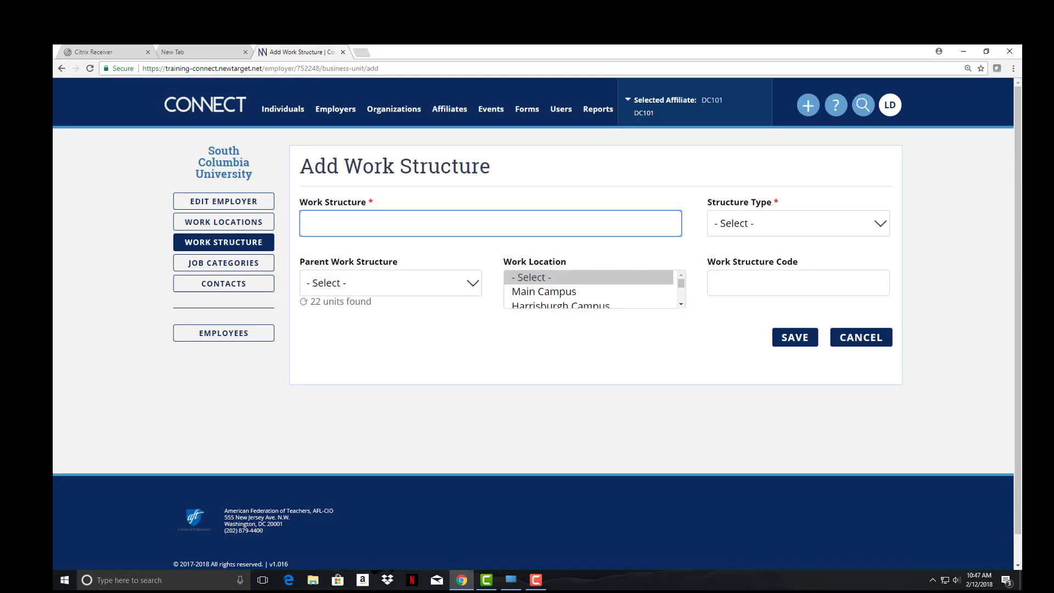
Save Accounting as a Department with parent School of Business, then go to Job Categories
{"action": "type", "text": "Accounting"}
{"action": "left_click", "coordinate": [798, 224]}
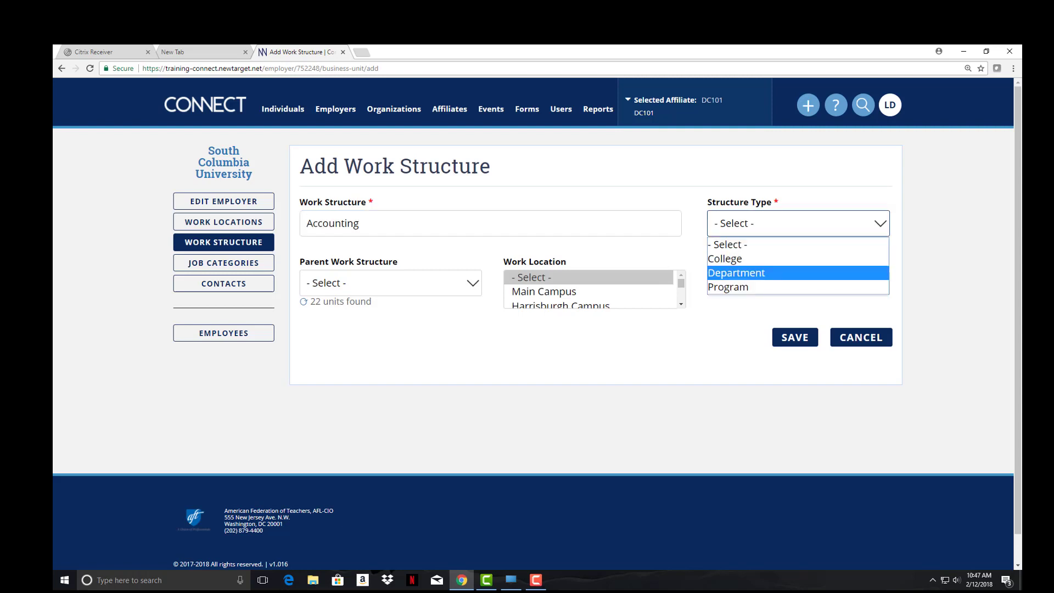
{"action": "left_click", "coordinate": [769, 273]}
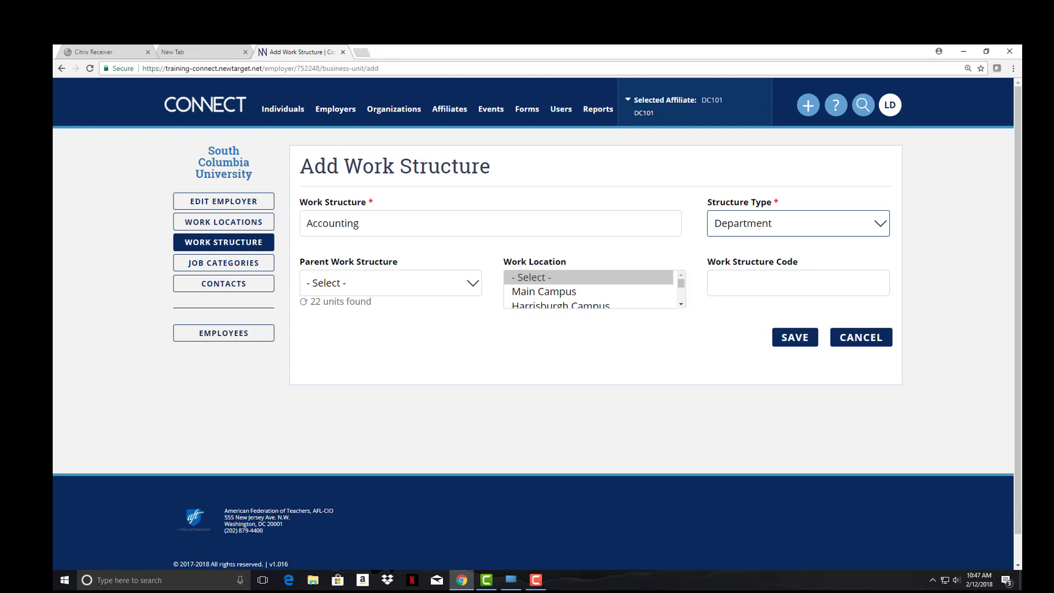
{"action": "left_click", "coordinate": [391, 283]}
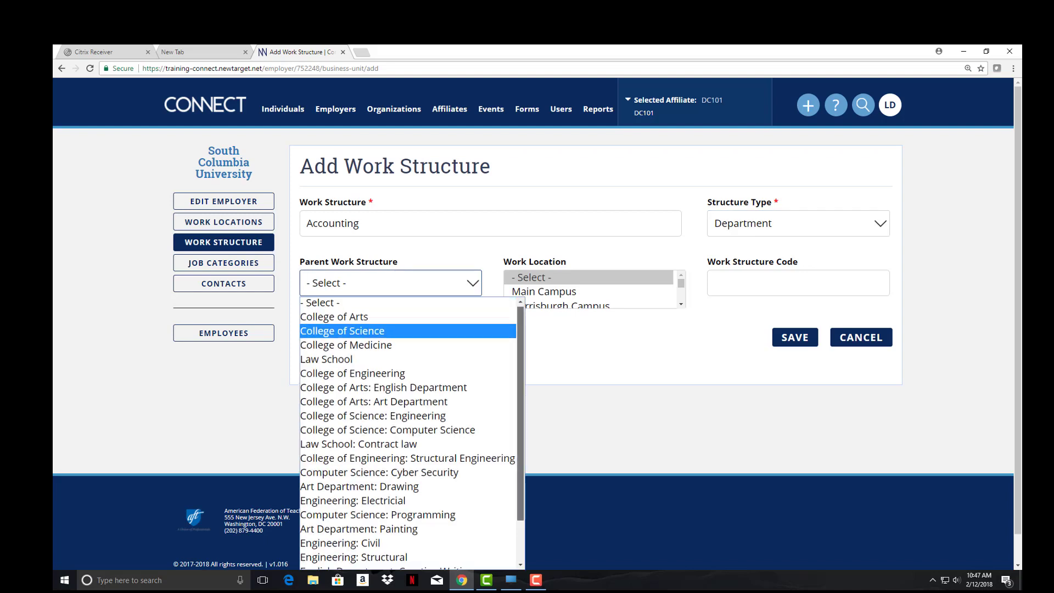
{"action": "scroll", "coordinate": [409, 433], "scroll_direction": "down", "scroll_amount": 2}
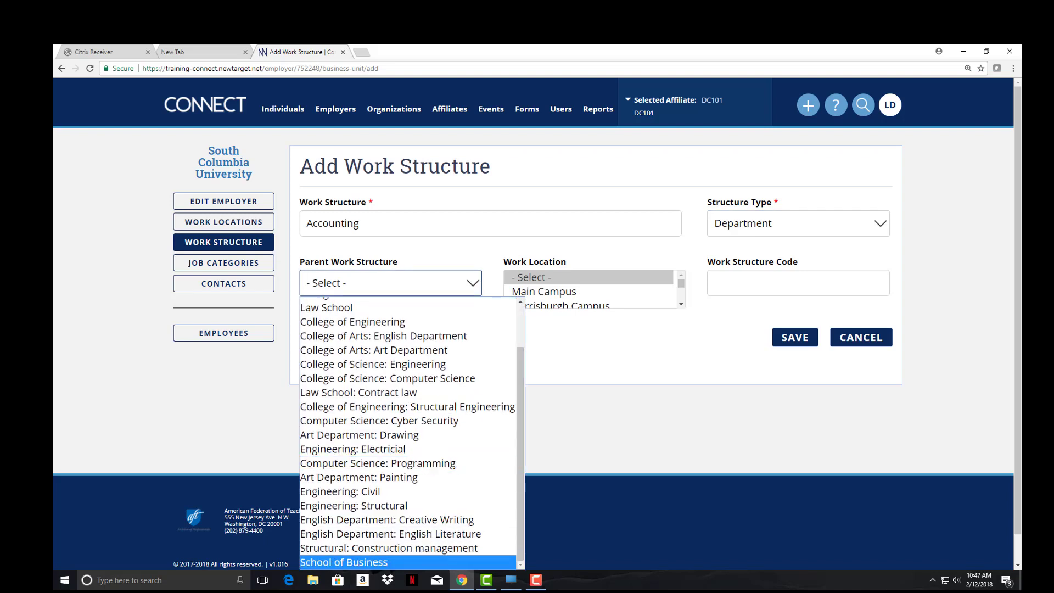
{"action": "left_click", "coordinate": [384, 562]}
{"action": "left_click", "coordinate": [795, 337]}
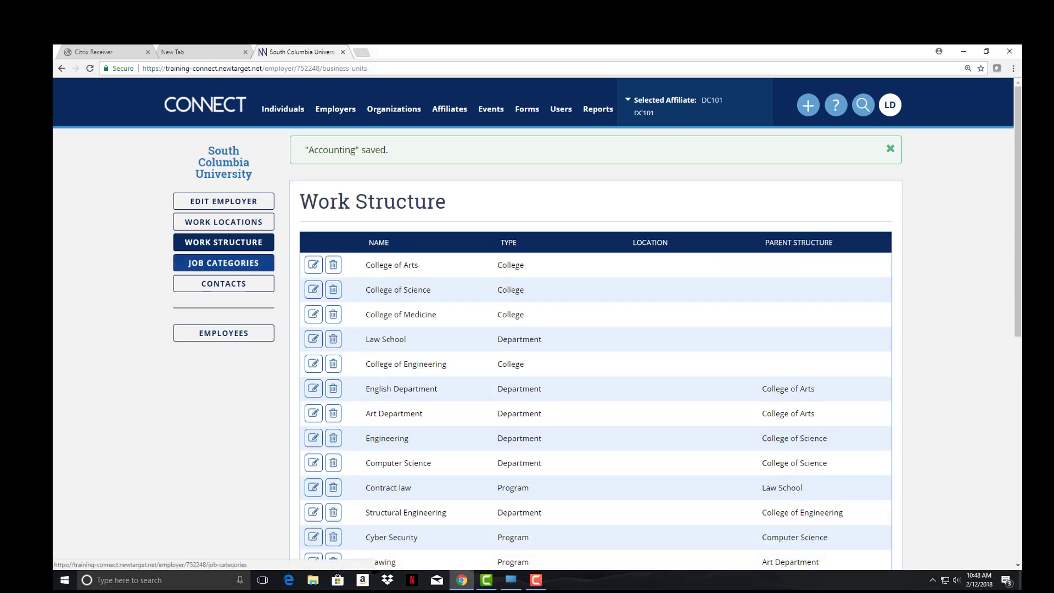
{"action": "left_click", "coordinate": [223, 263]}
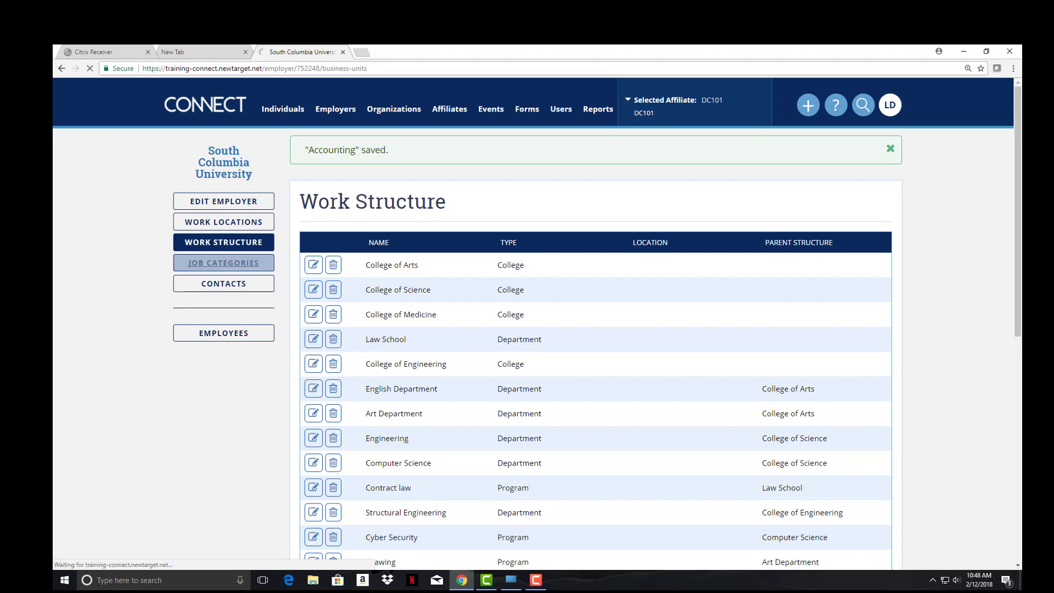